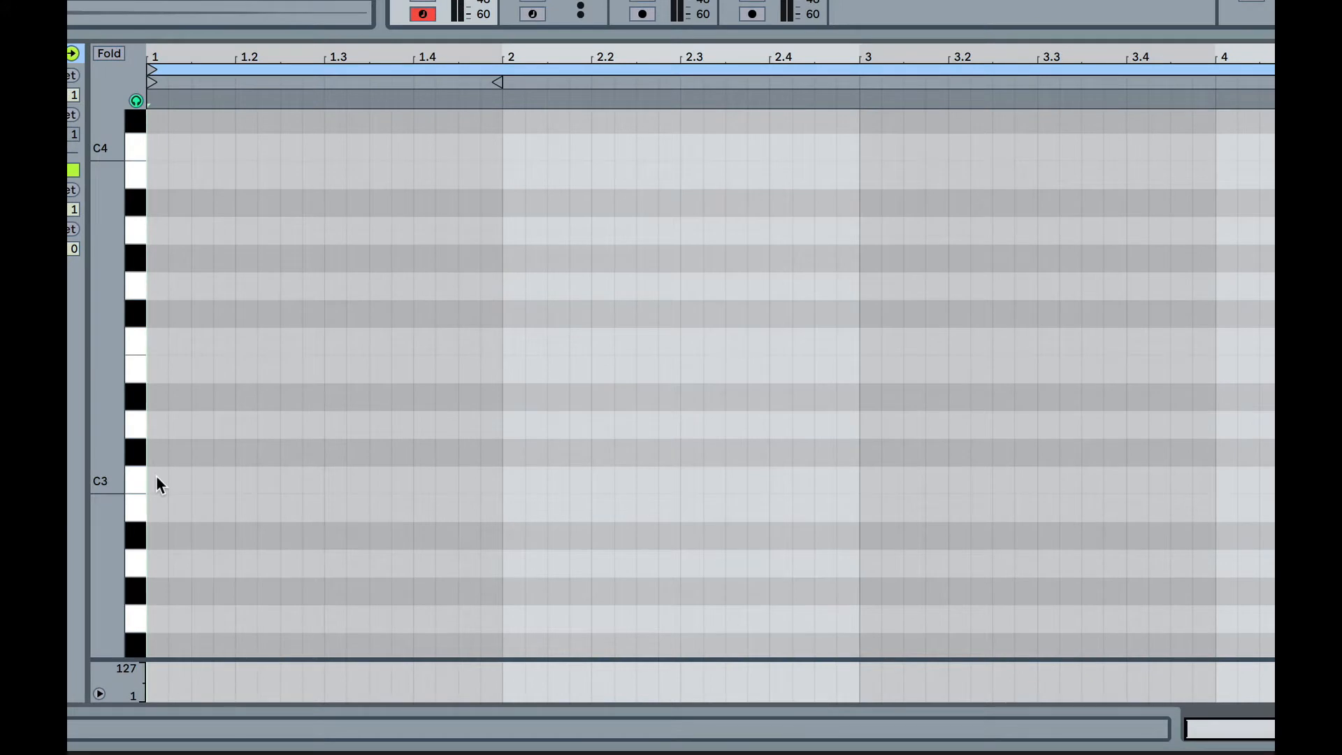
Build a C major triad with one-bar C3, E3 and G3 notes in bar 1 and play it back
double_click(156, 478)
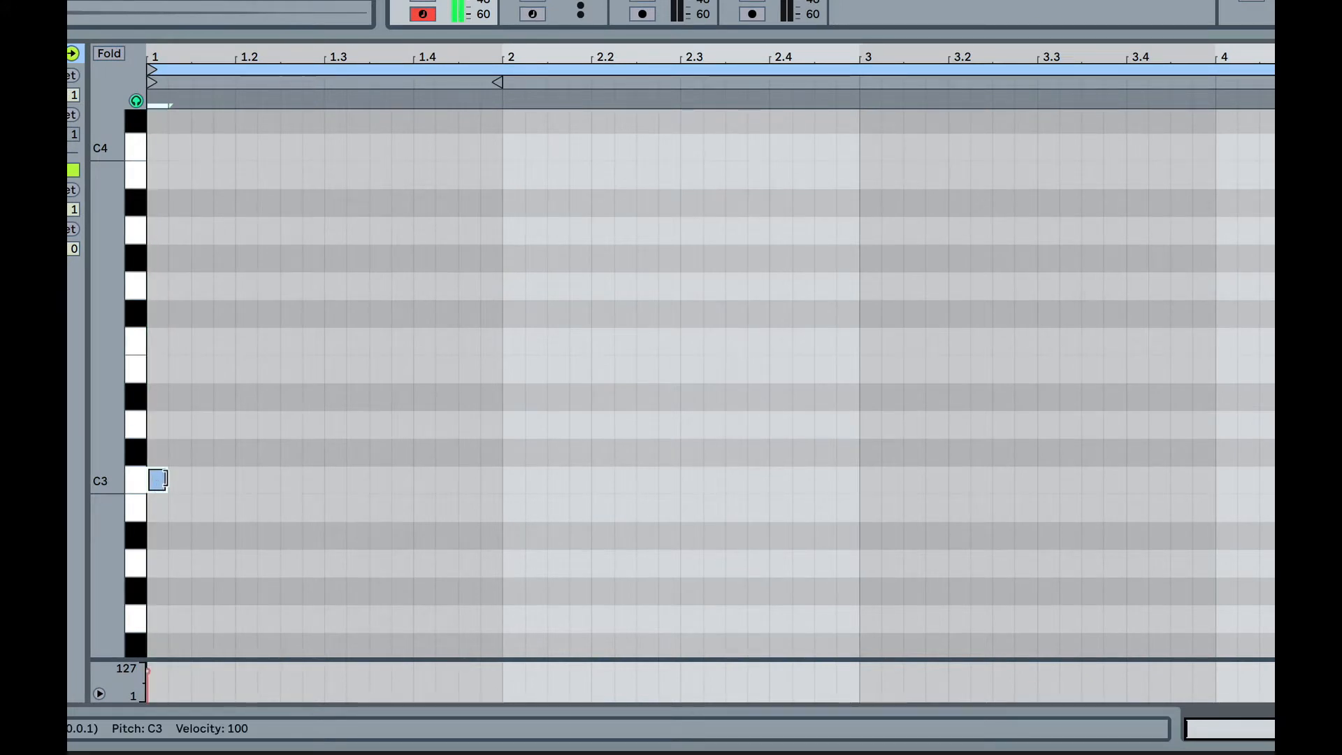
drag(162, 478, 510, 476)
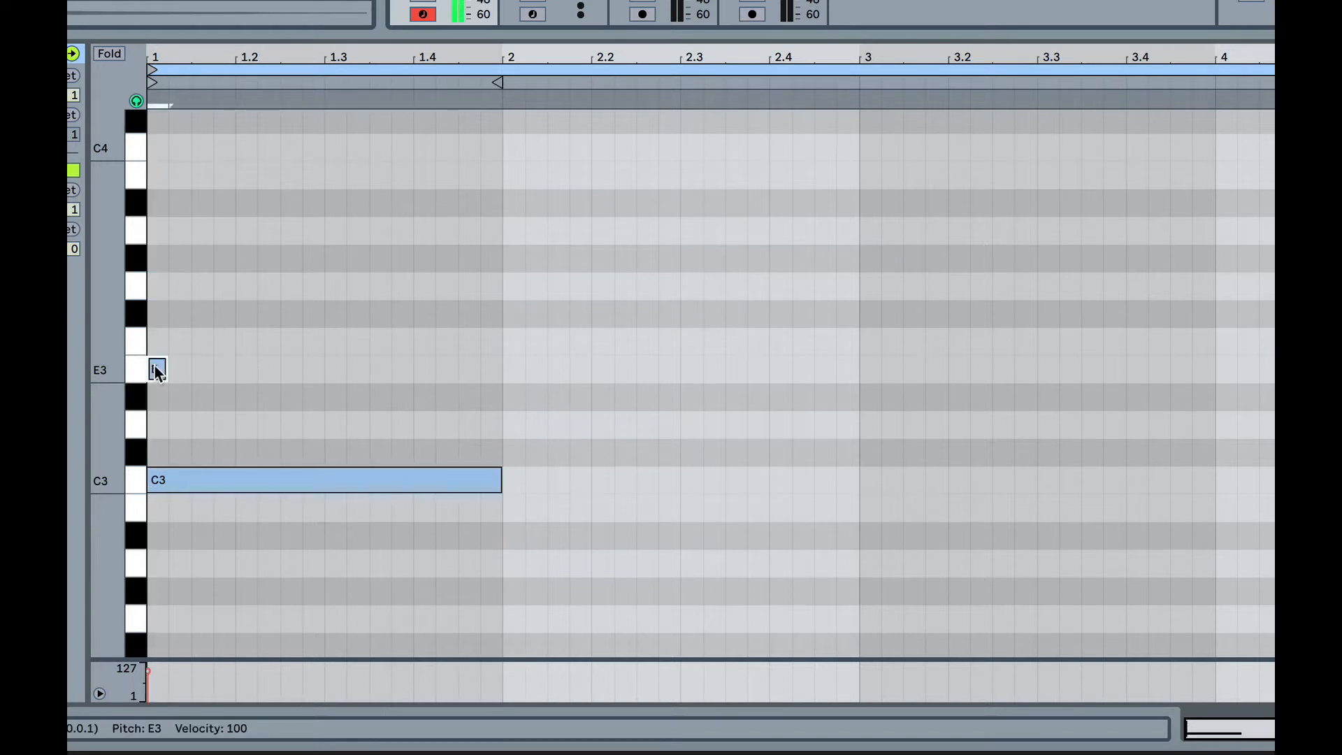
double_click(156, 369)
drag(172, 370, 501, 386)
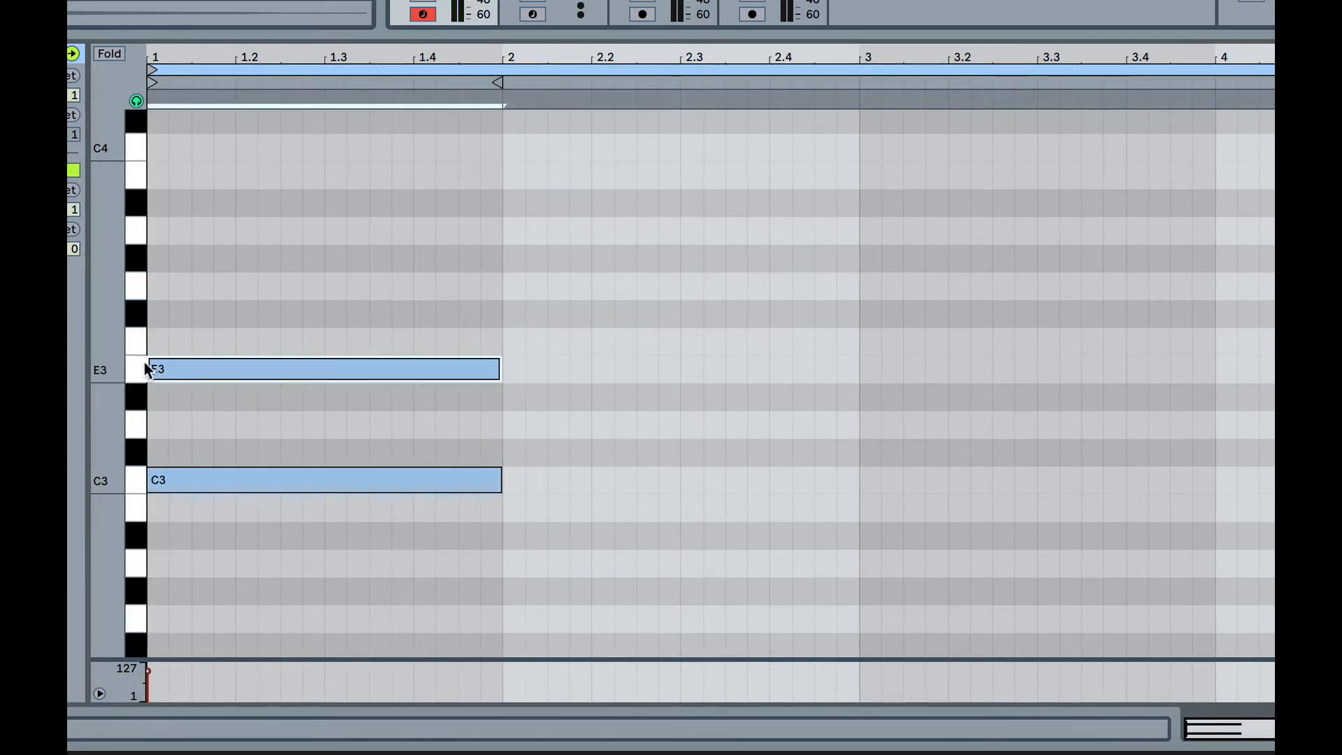
double_click(154, 287)
drag(163, 285, 498, 280)
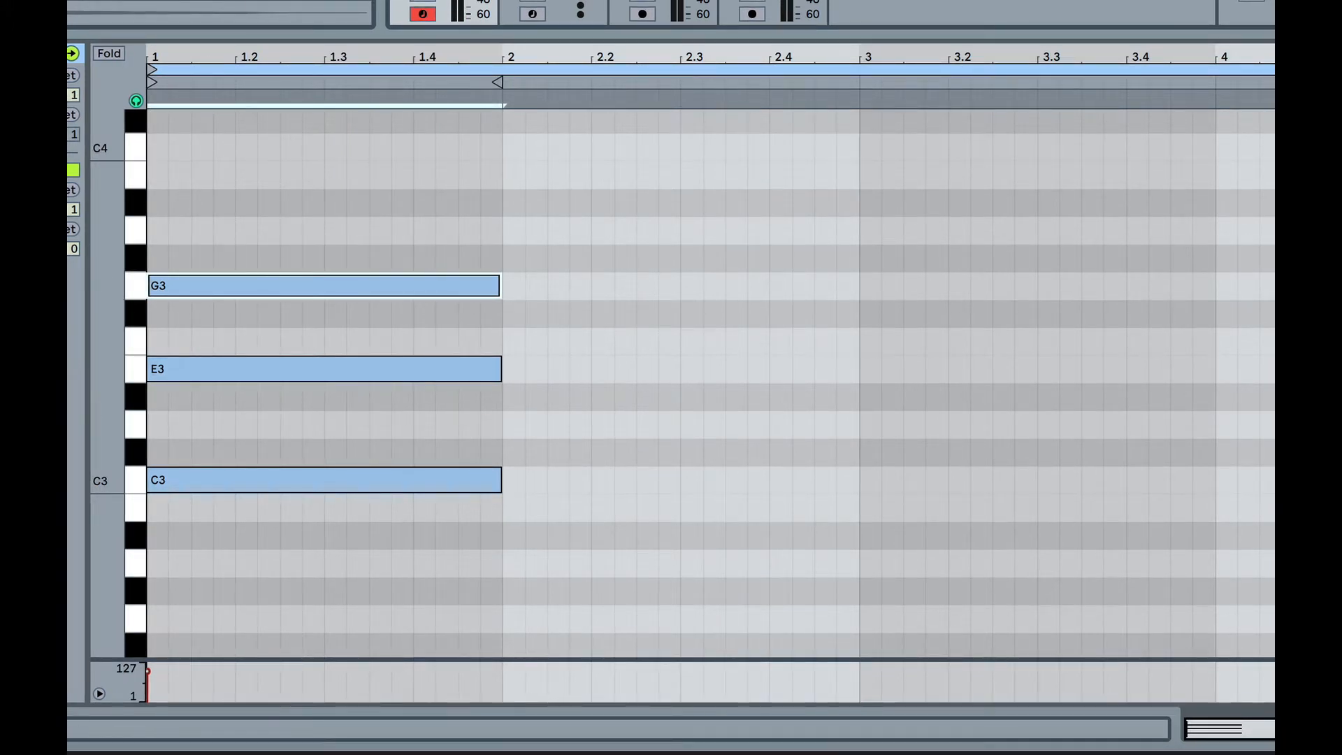
key(space)
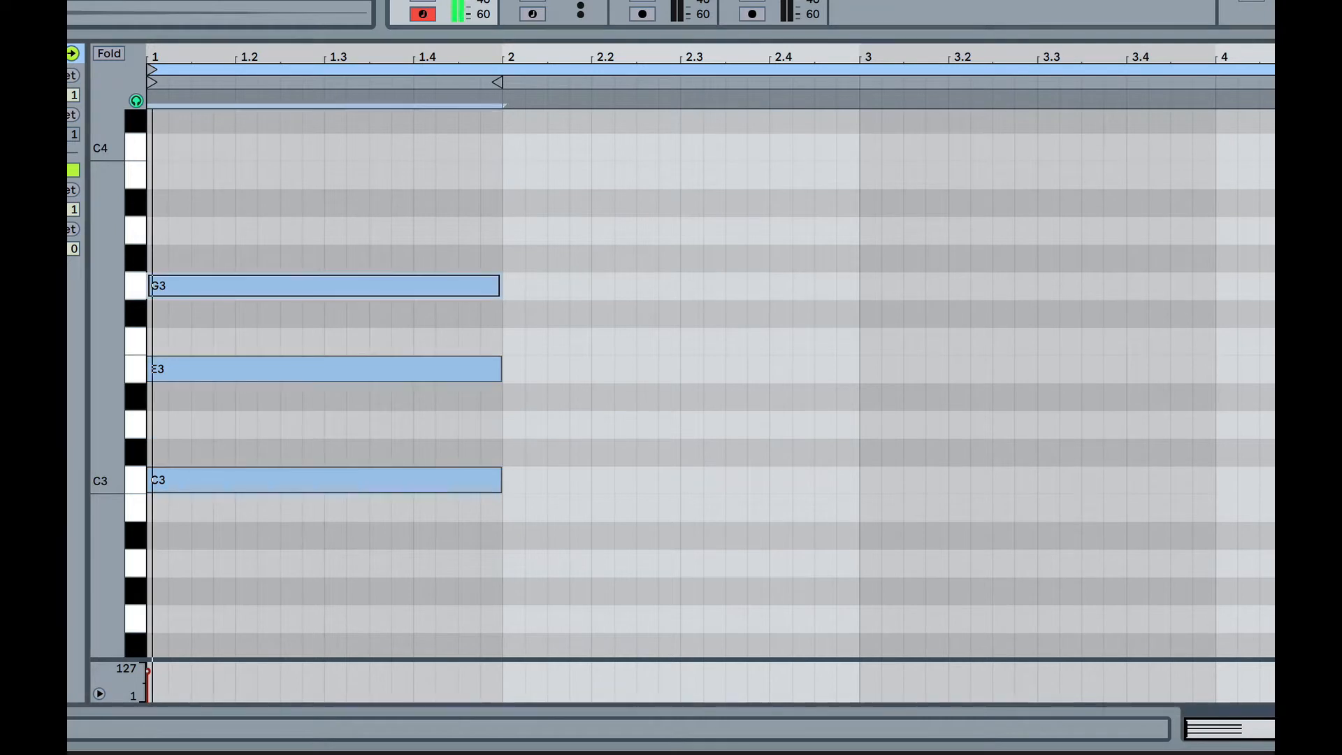
key(space)
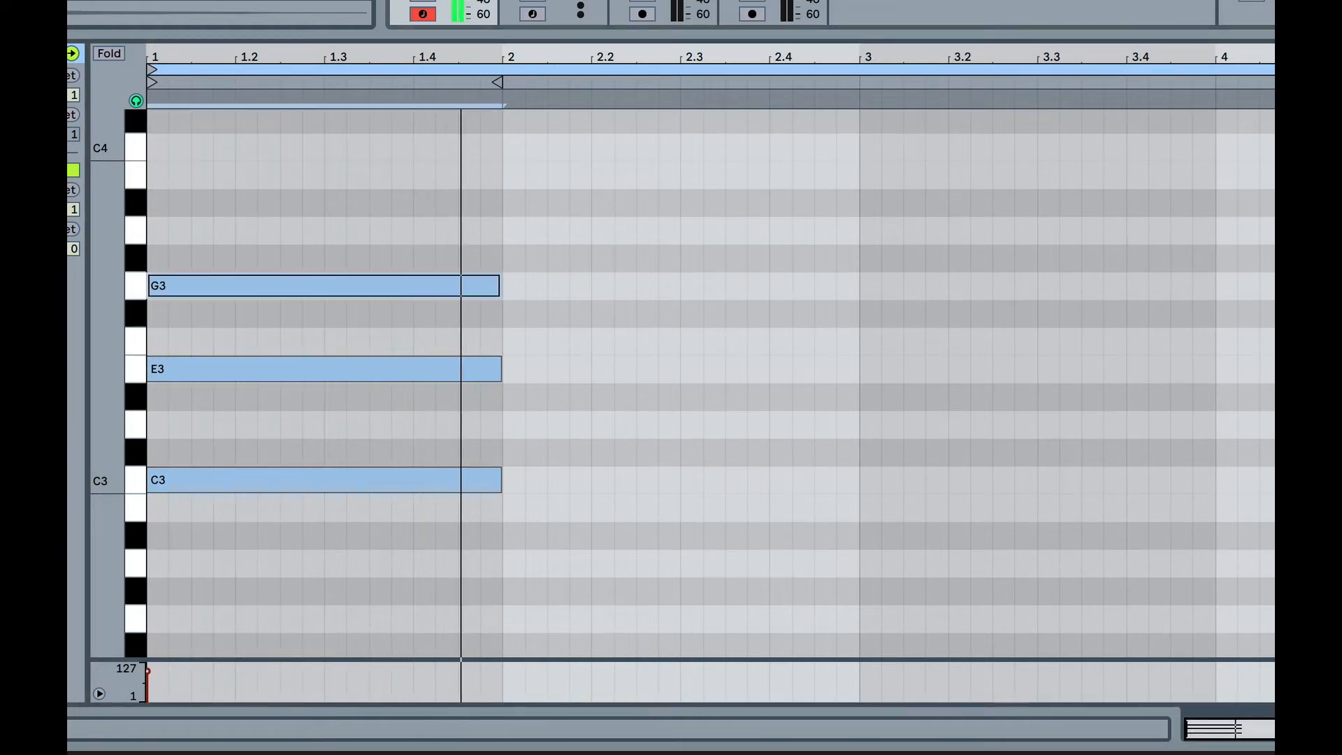
Lower the triad's middle note one semitone to D#3 and play the C minor chord
click(194, 367)
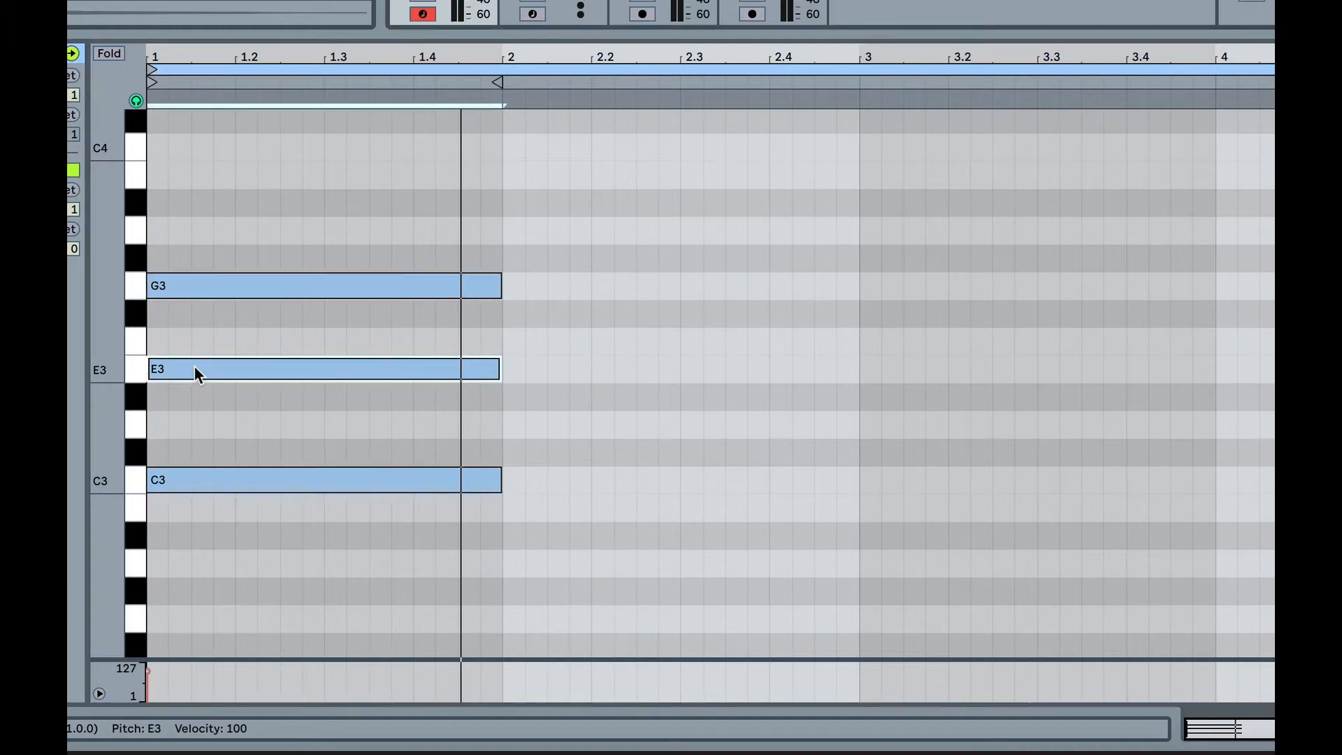
drag(194, 366, 193, 383)
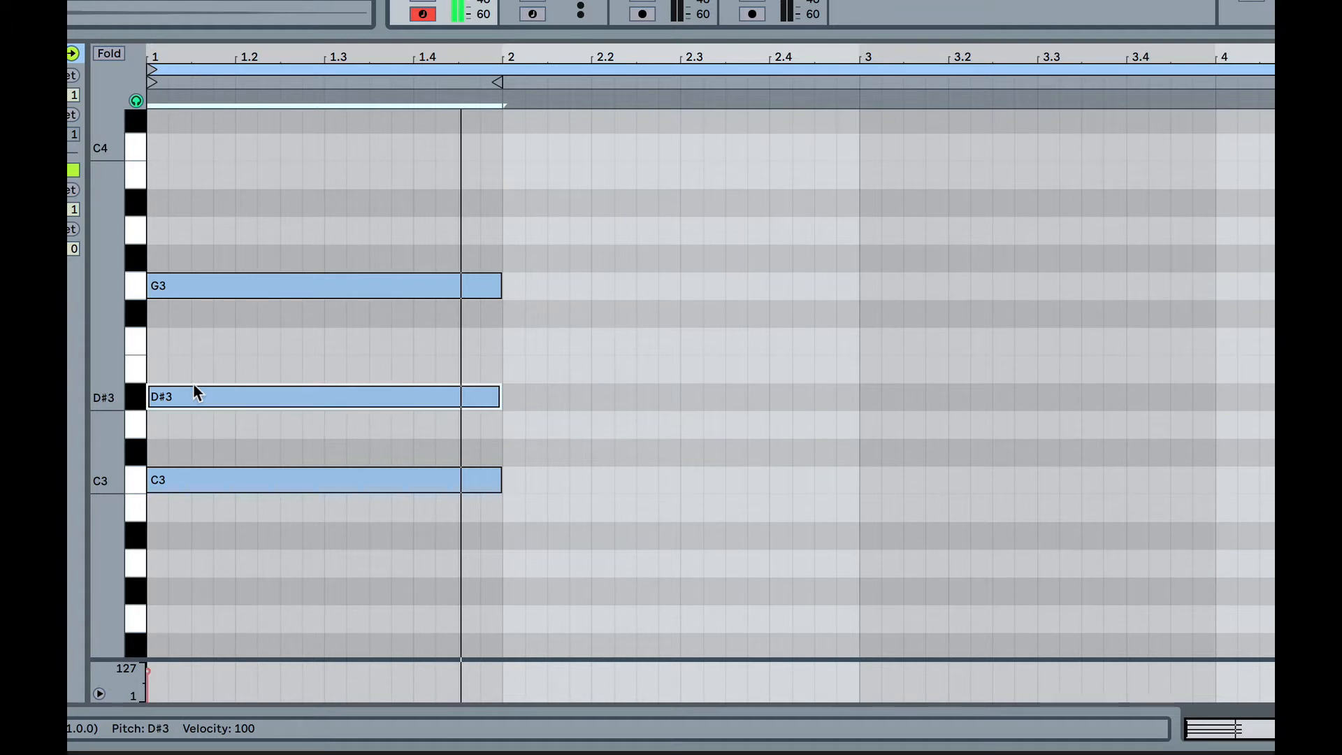
key(space)
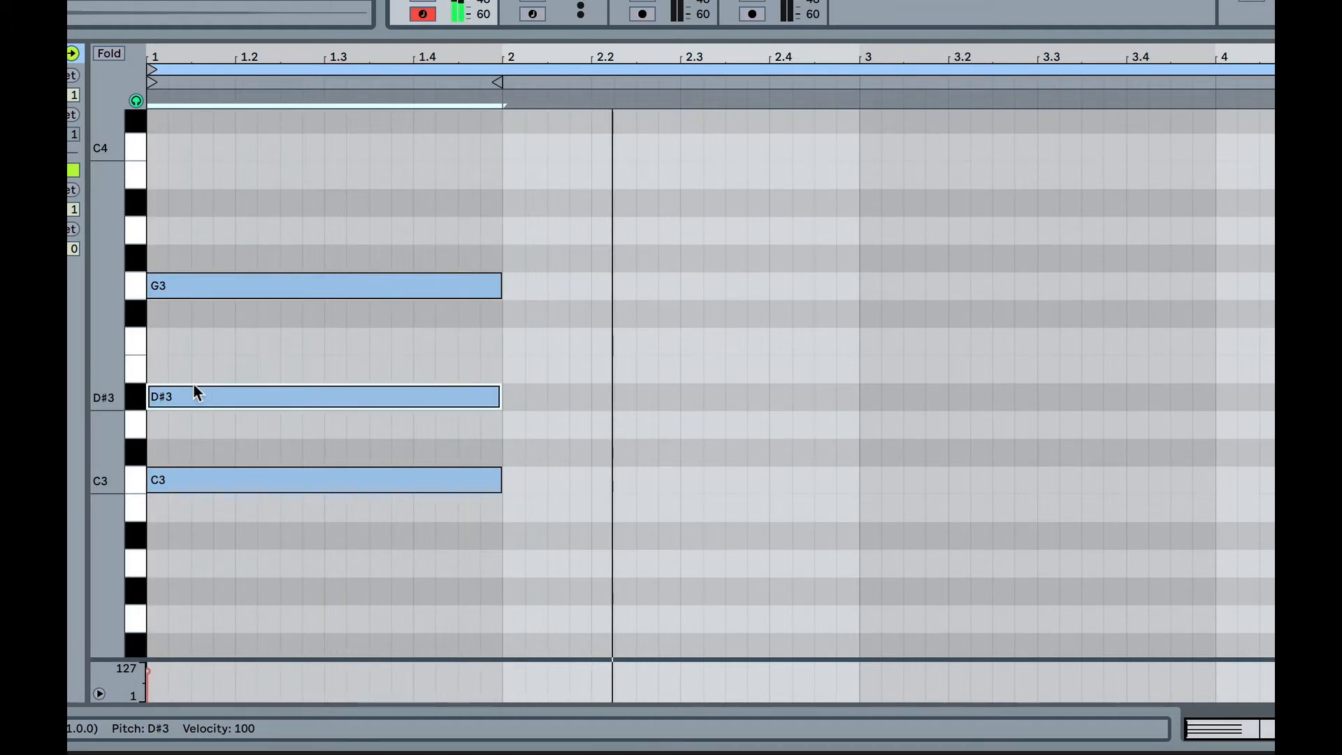
key(space)
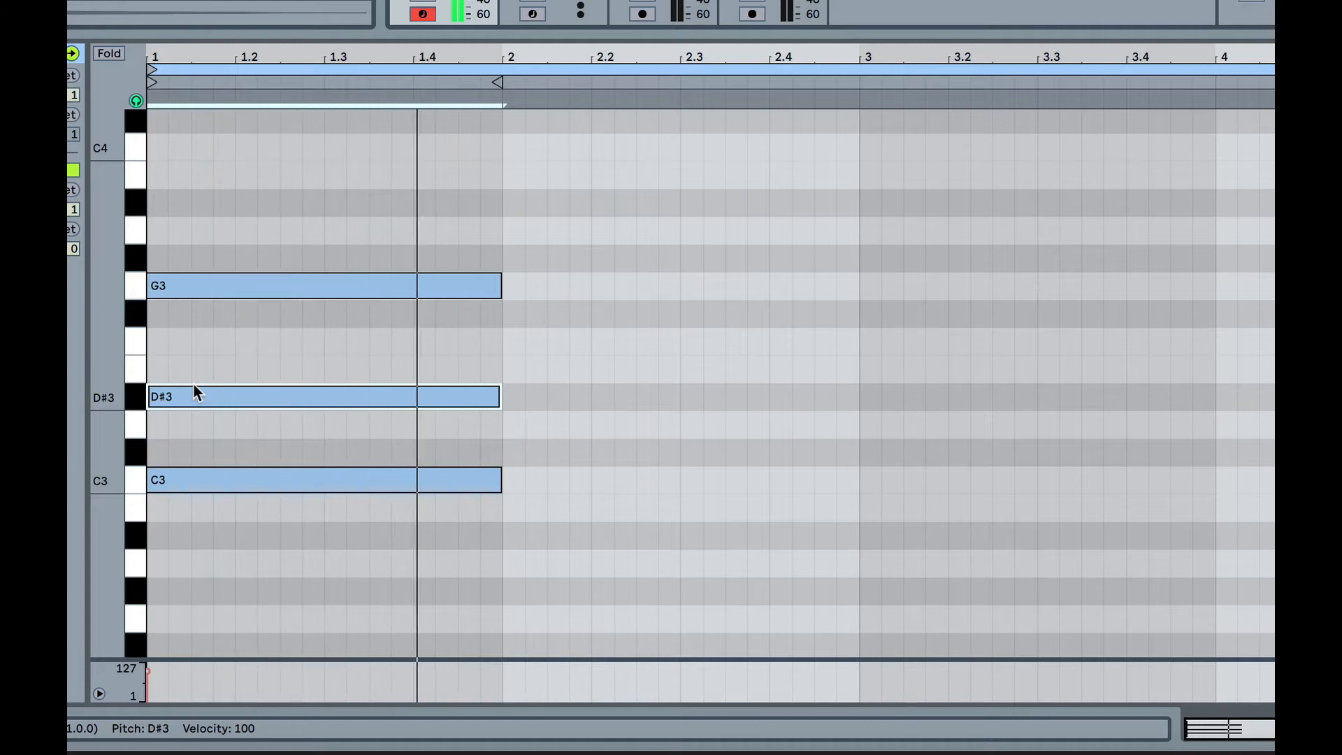
key(space)
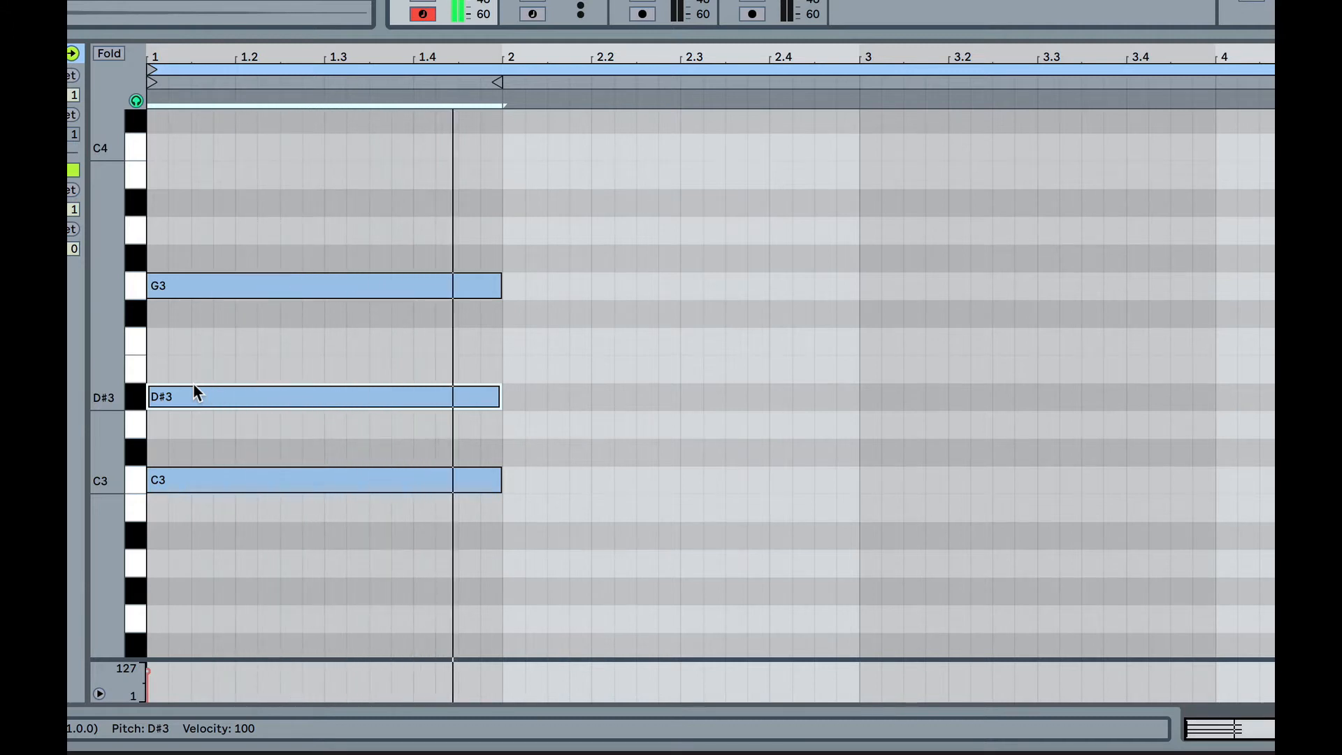
Lower the triad's highest note one semitone to F#3 and play the diminished chord
click(197, 285)
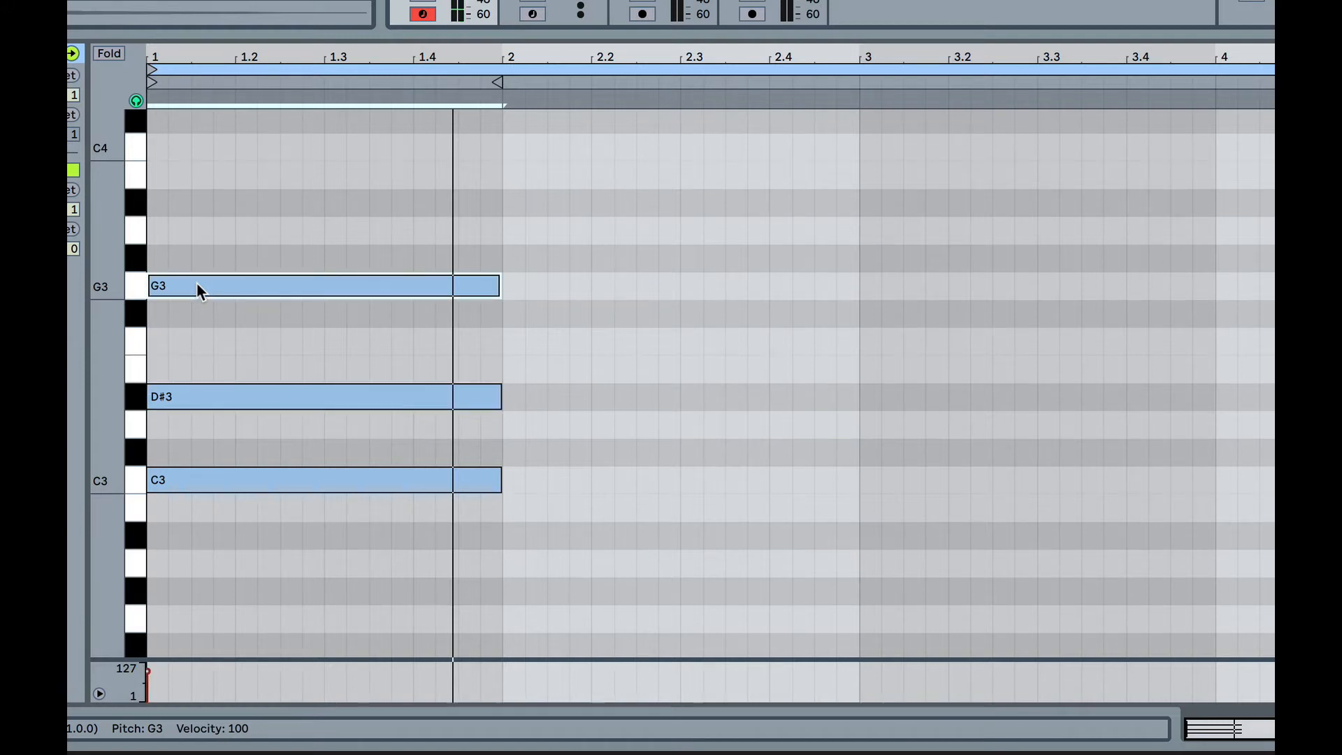
drag(197, 284, 197, 304)
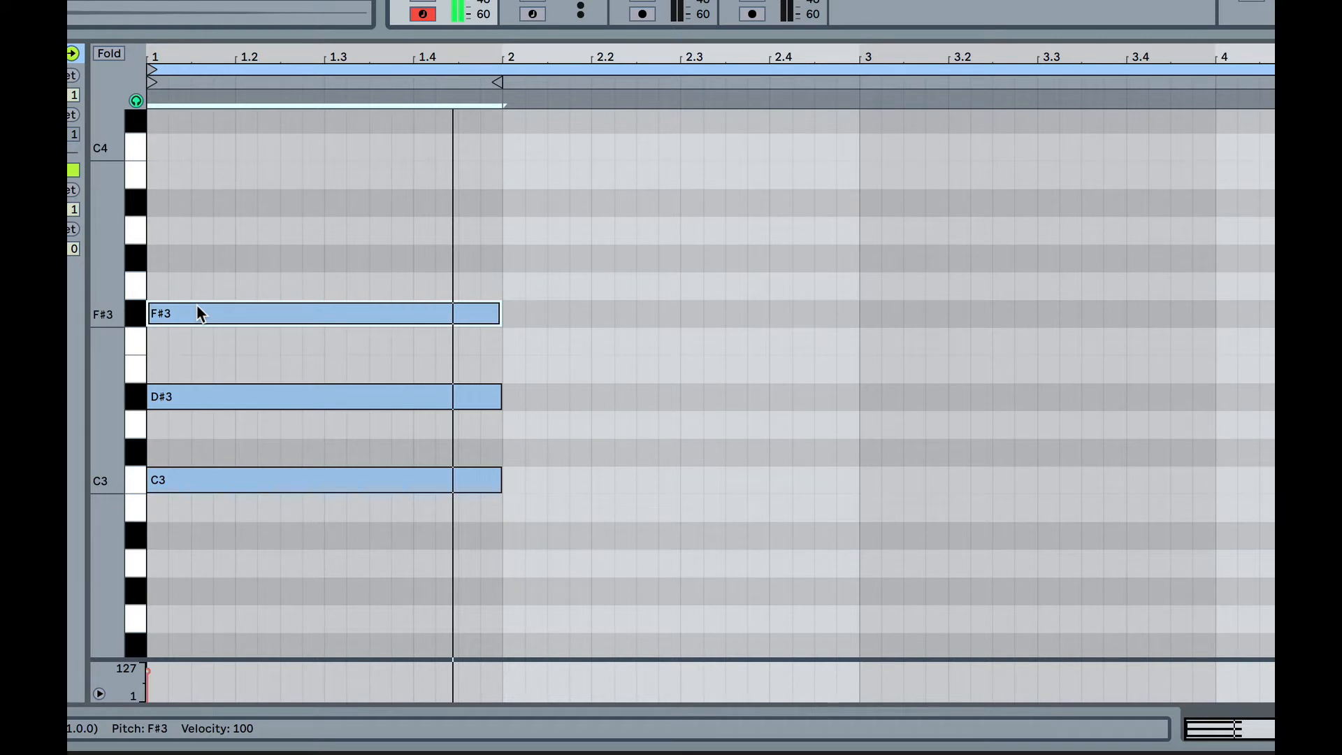
key(space)
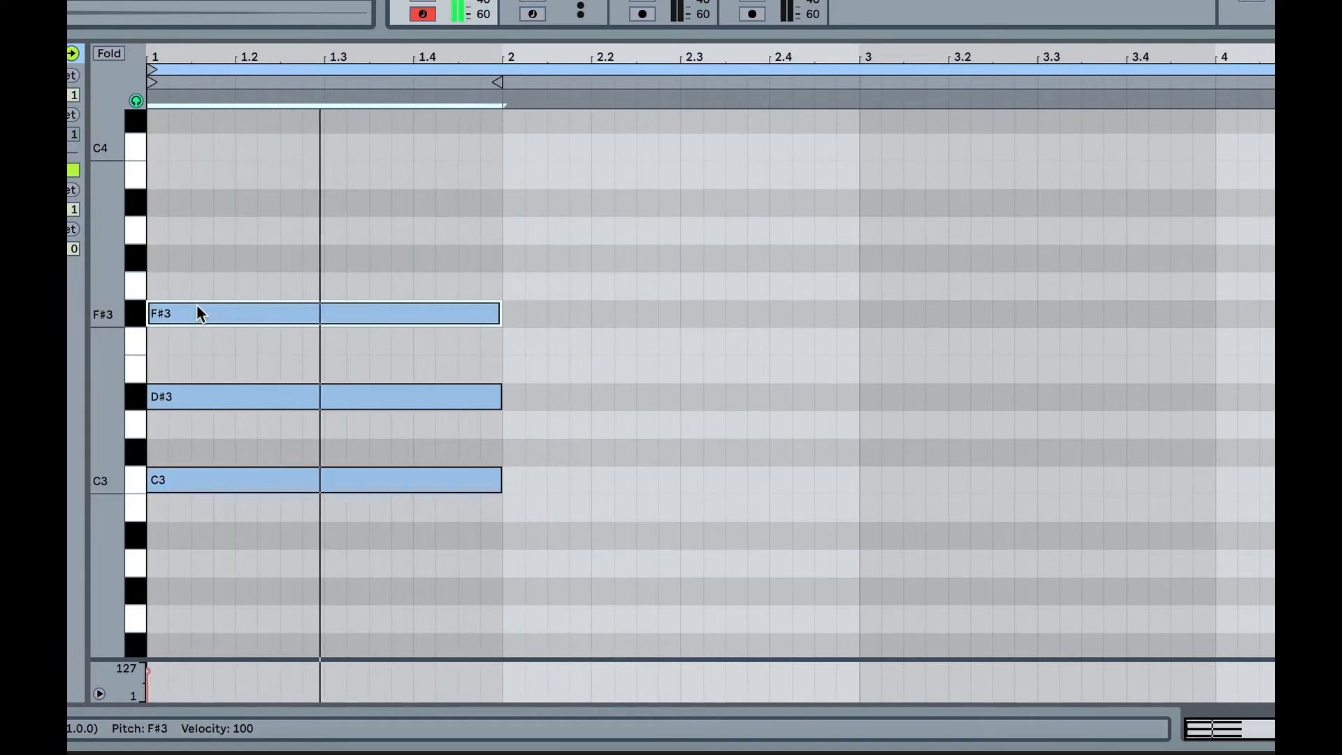
key(space)
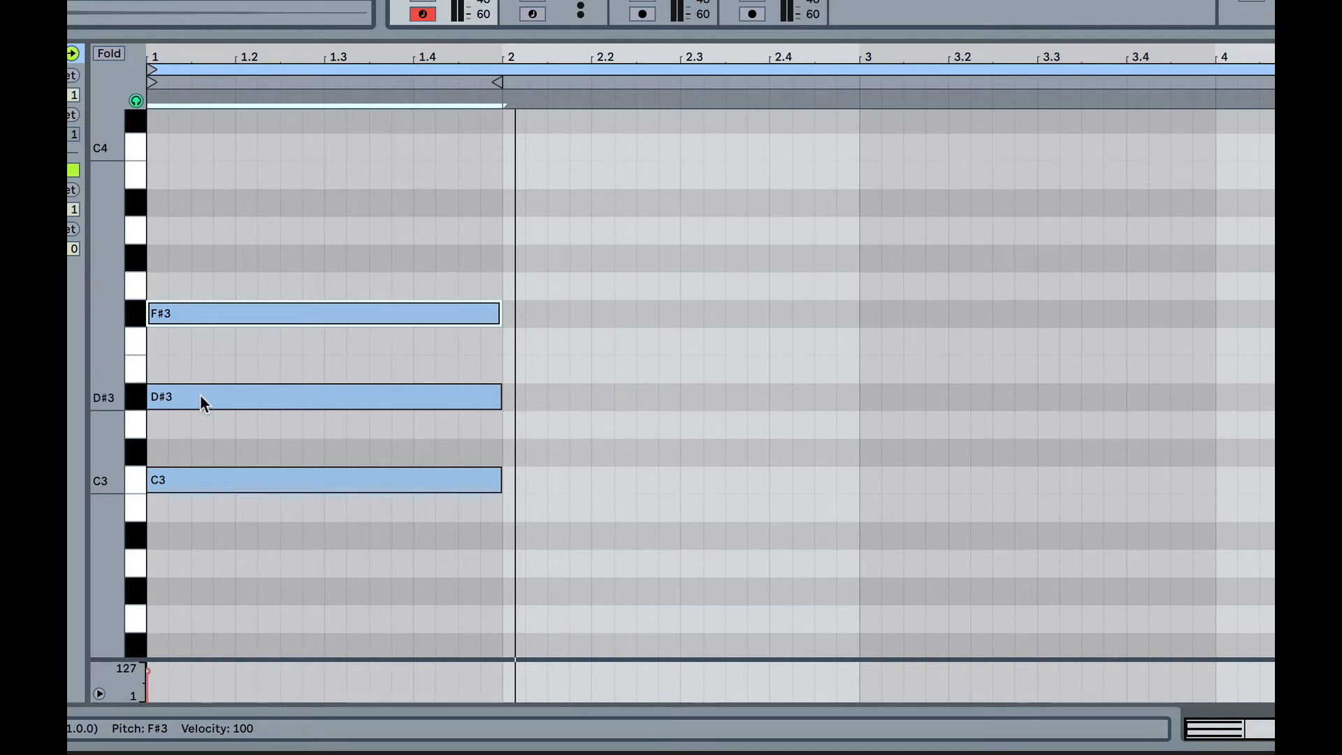
Raise the middle note to E3 and the highest note to G#3, and play the augmented chord
drag(200, 394, 198, 373)
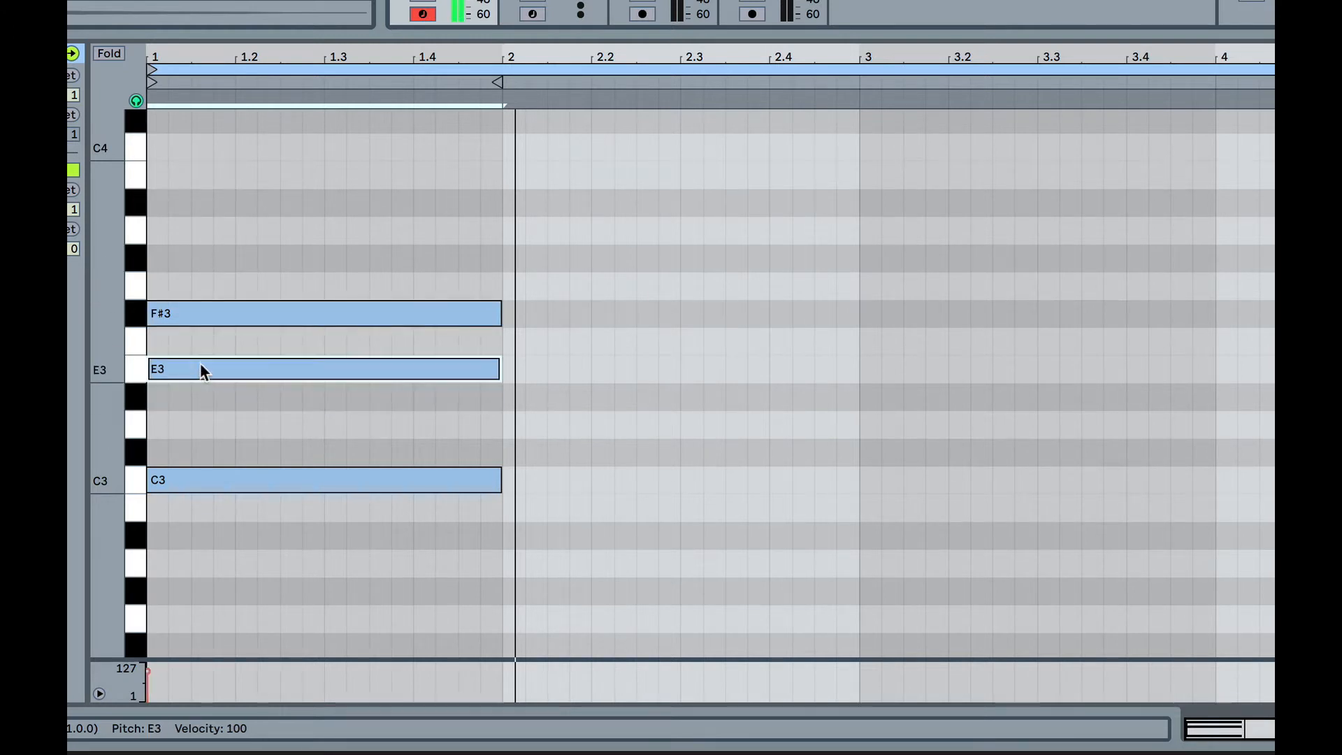
click(208, 309)
drag(207, 292, 204, 265)
key(space)
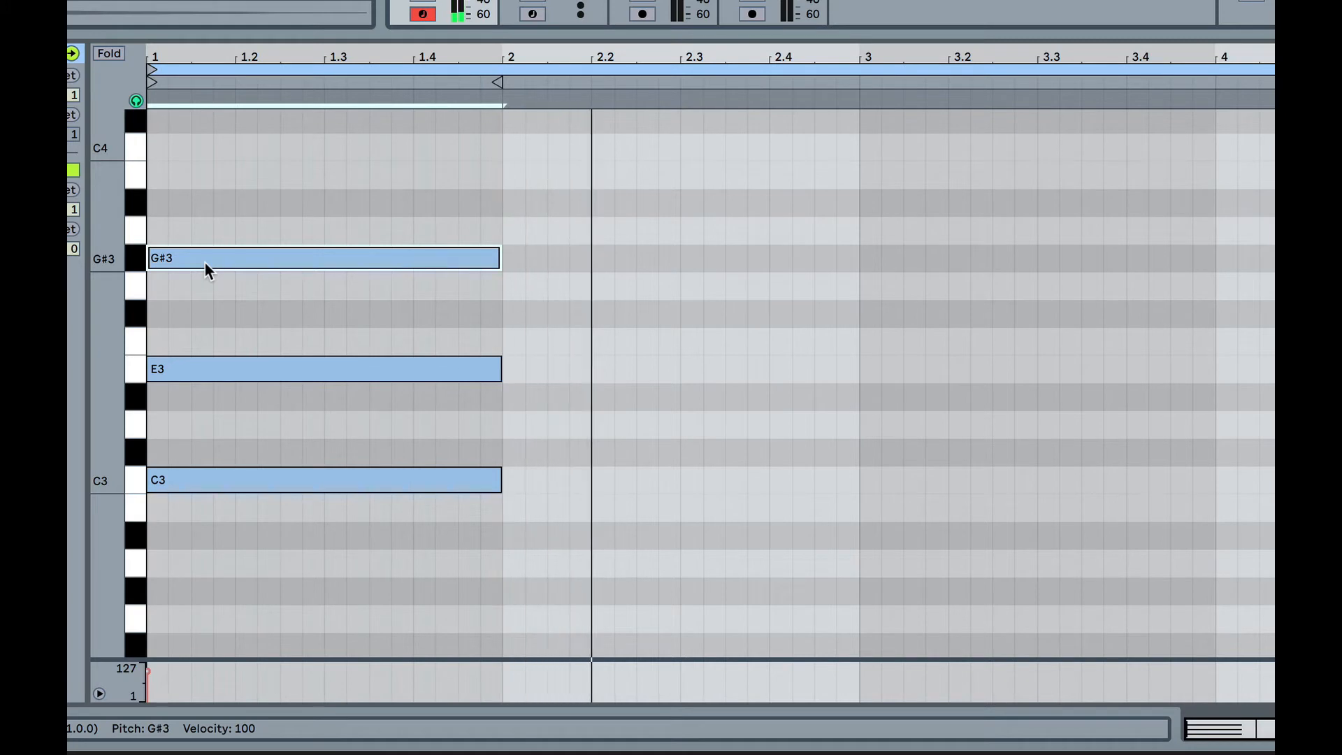
Return the highest note to G3, add a one-bar B3 above it and play the major seventh chord
drag(204, 262, 206, 284)
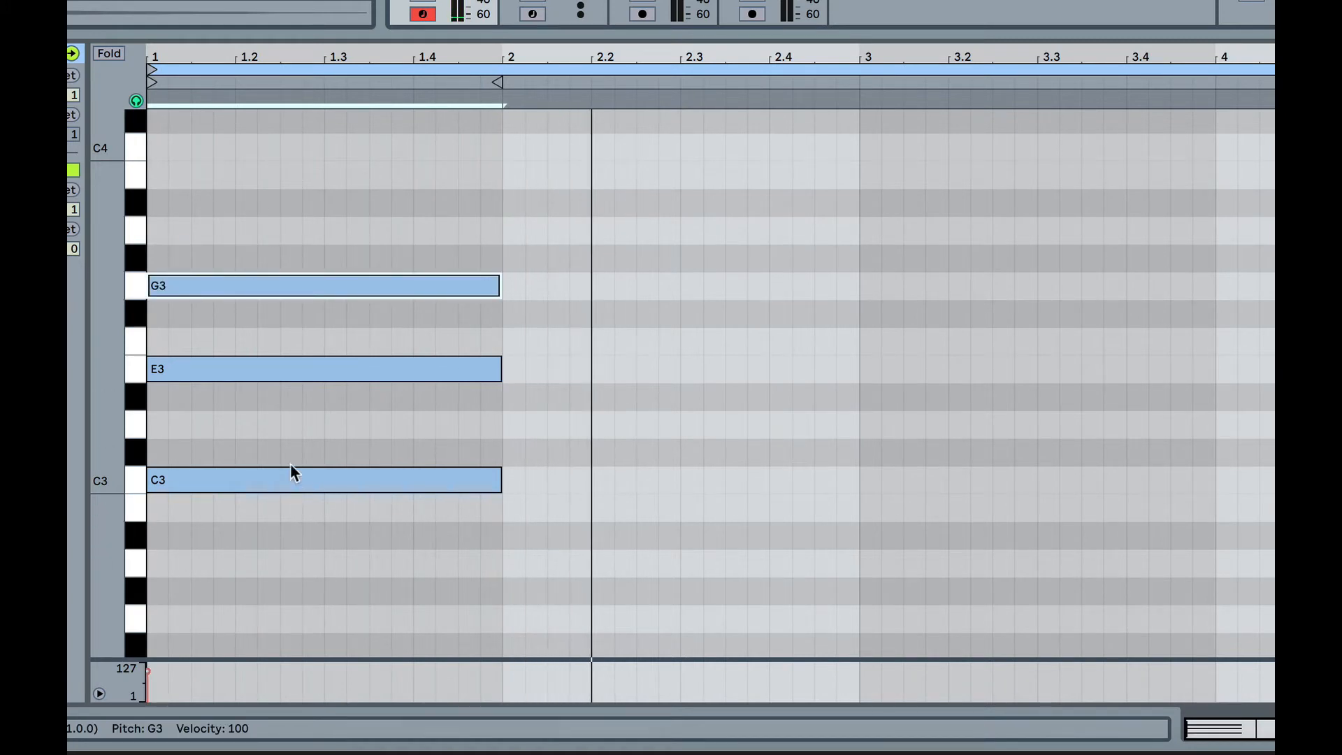
double_click(157, 175)
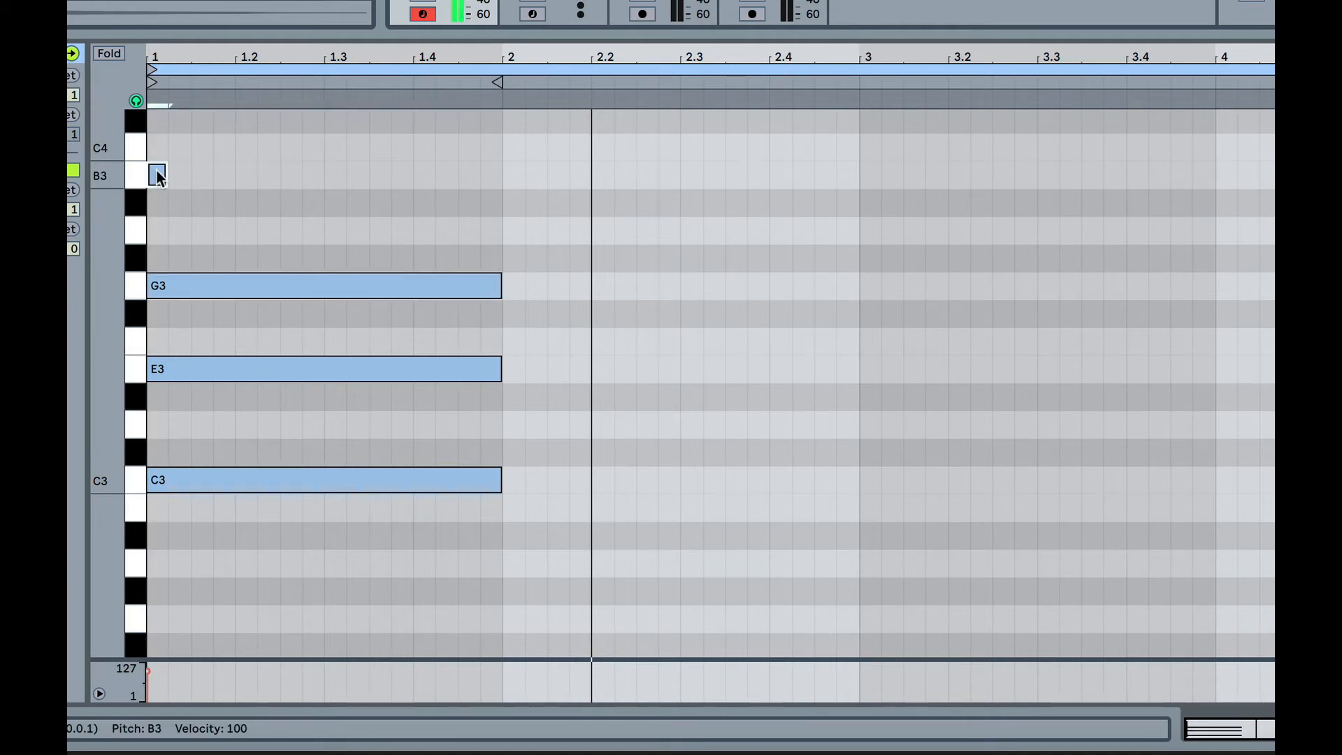
drag(168, 175, 496, 169)
key(space)
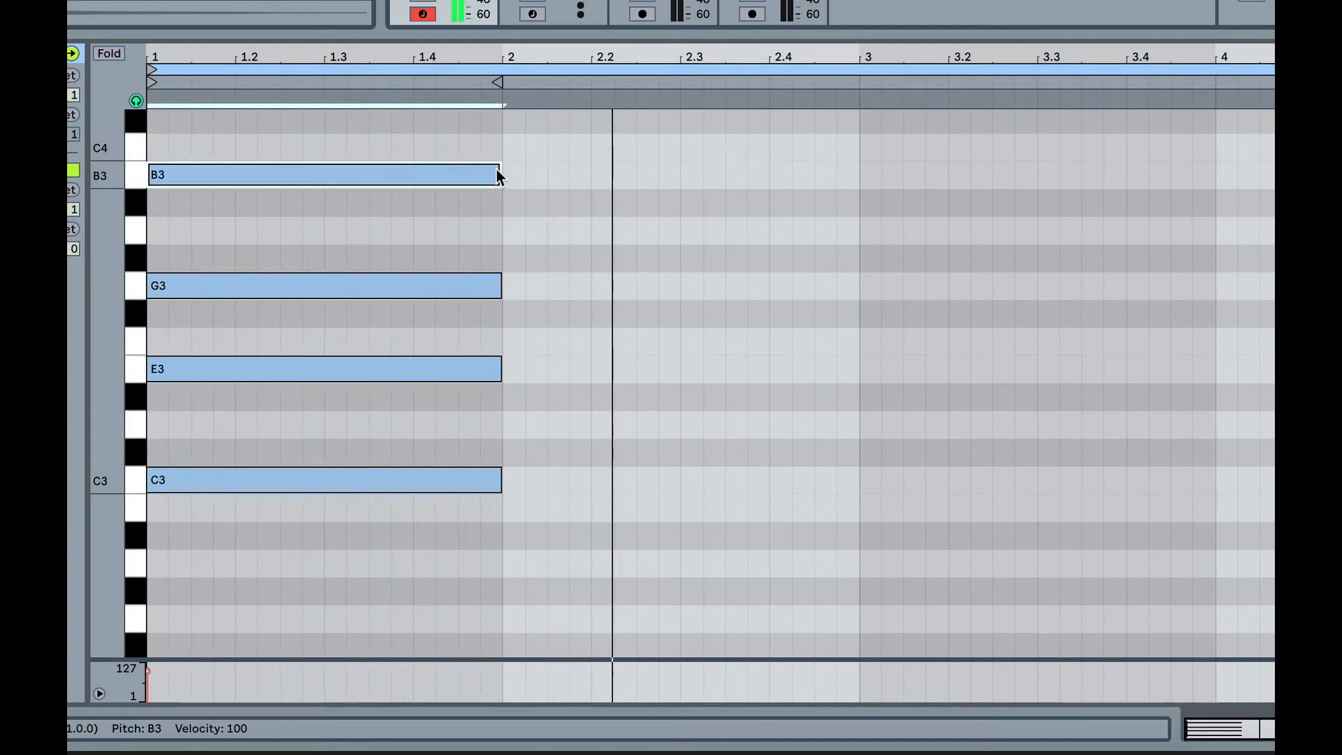
key(space)
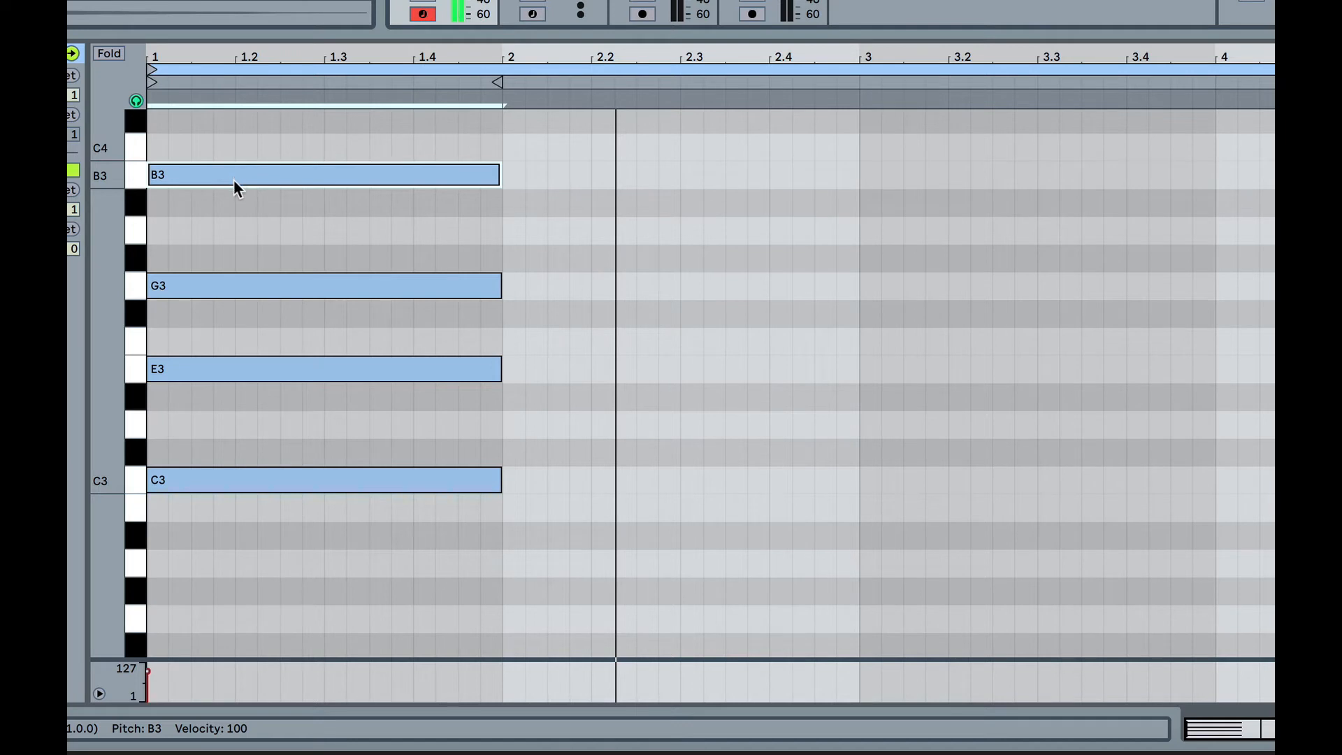
Lower the B3 note one semitone to A#3 and play the dominant seventh chord
drag(235, 179, 236, 204)
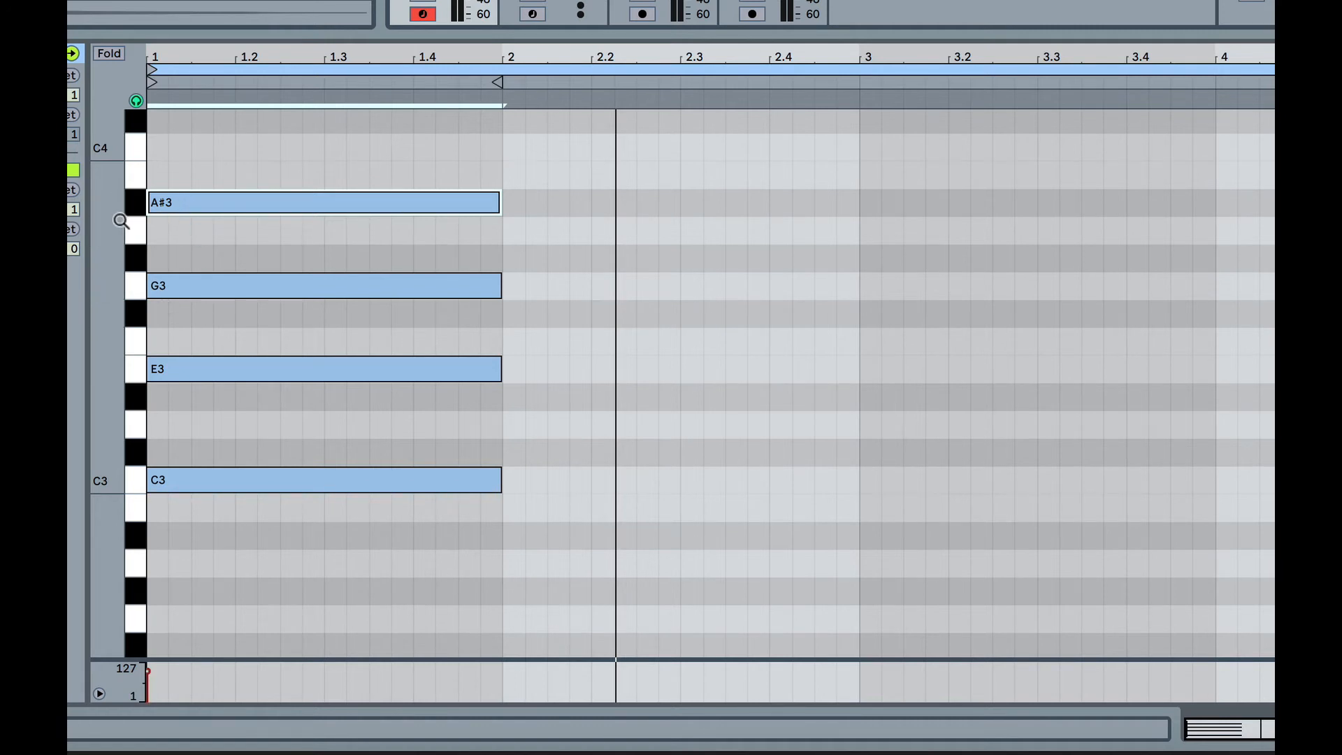
key(space)
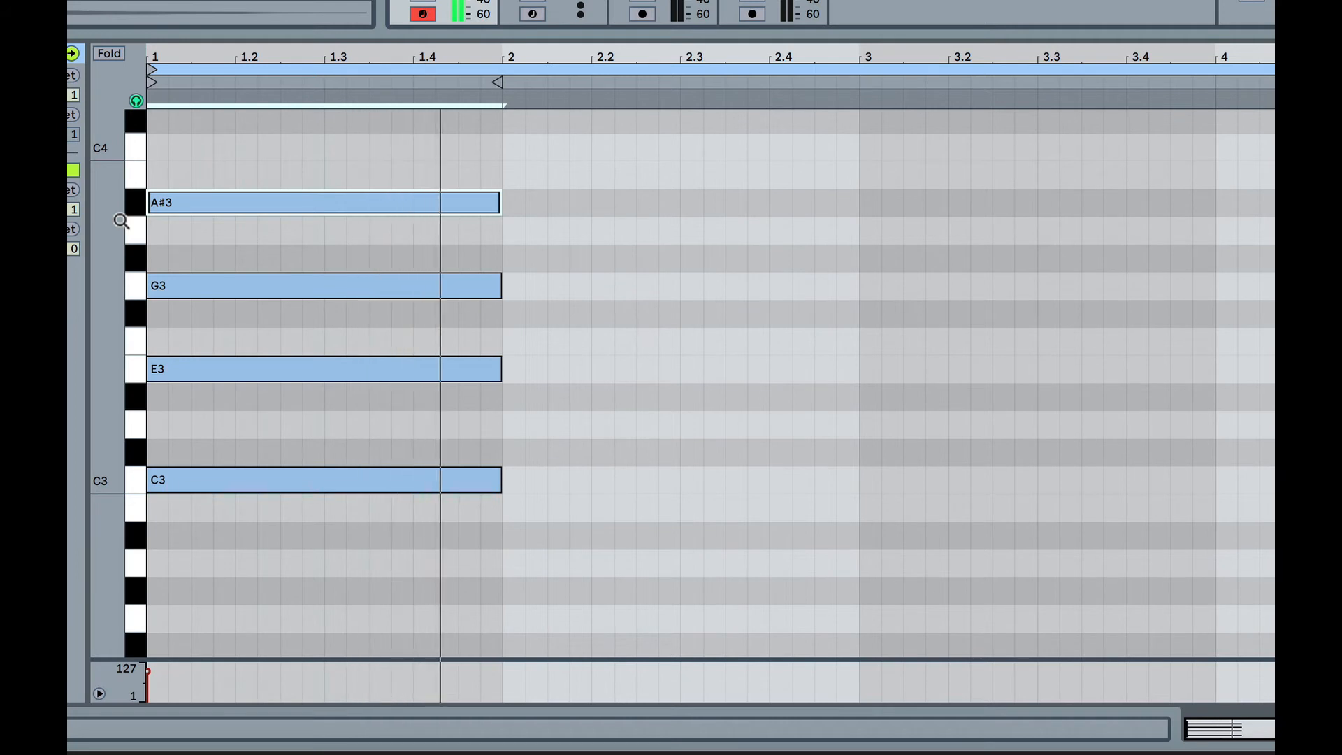
key(space)
key(space)
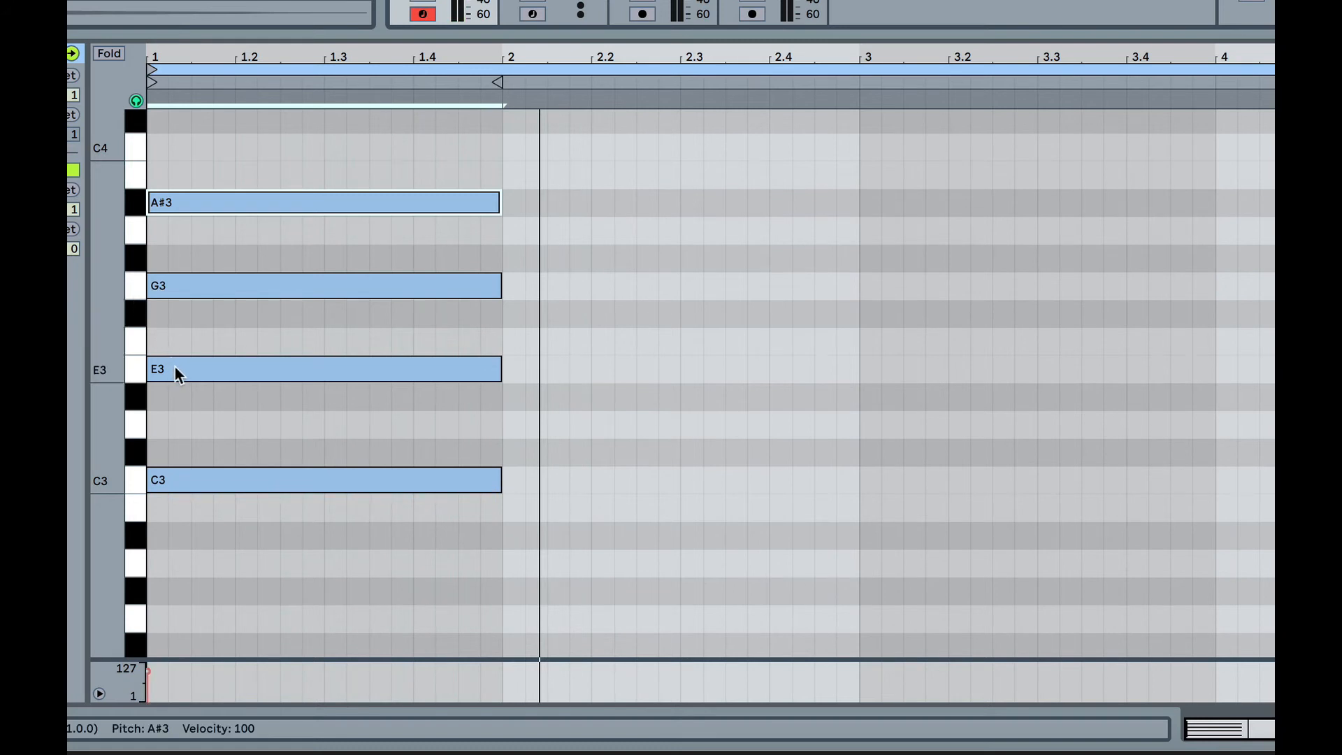
Lower the E3 note one semitone to D#3 and play the minor seventh chord
drag(174, 368, 180, 399)
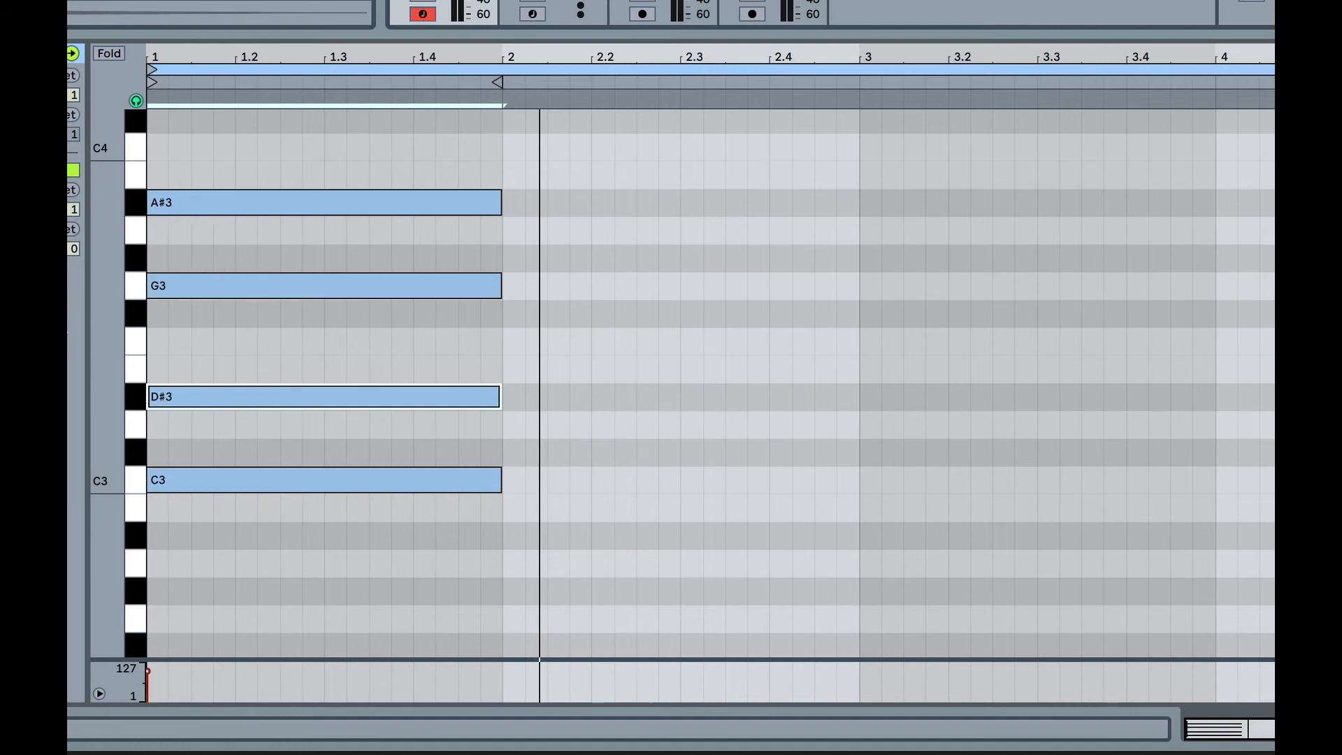
key(space)
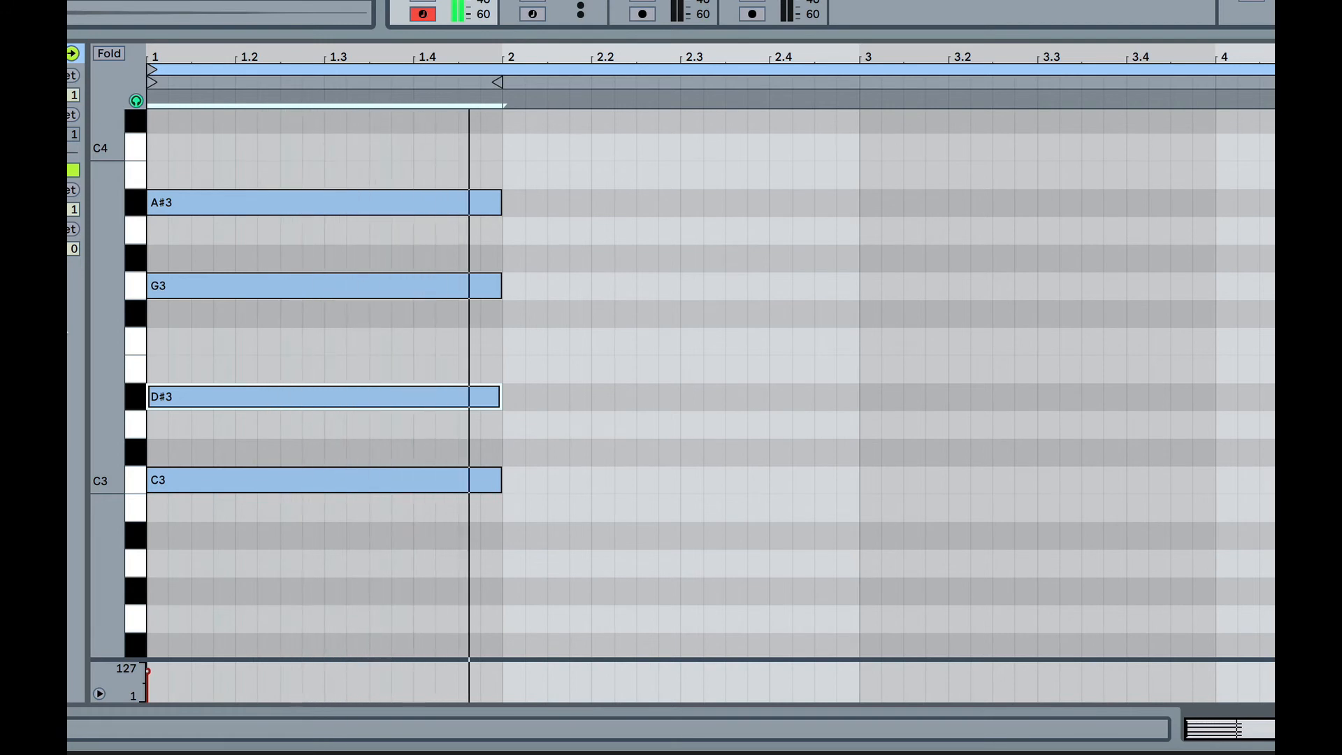
key(space)
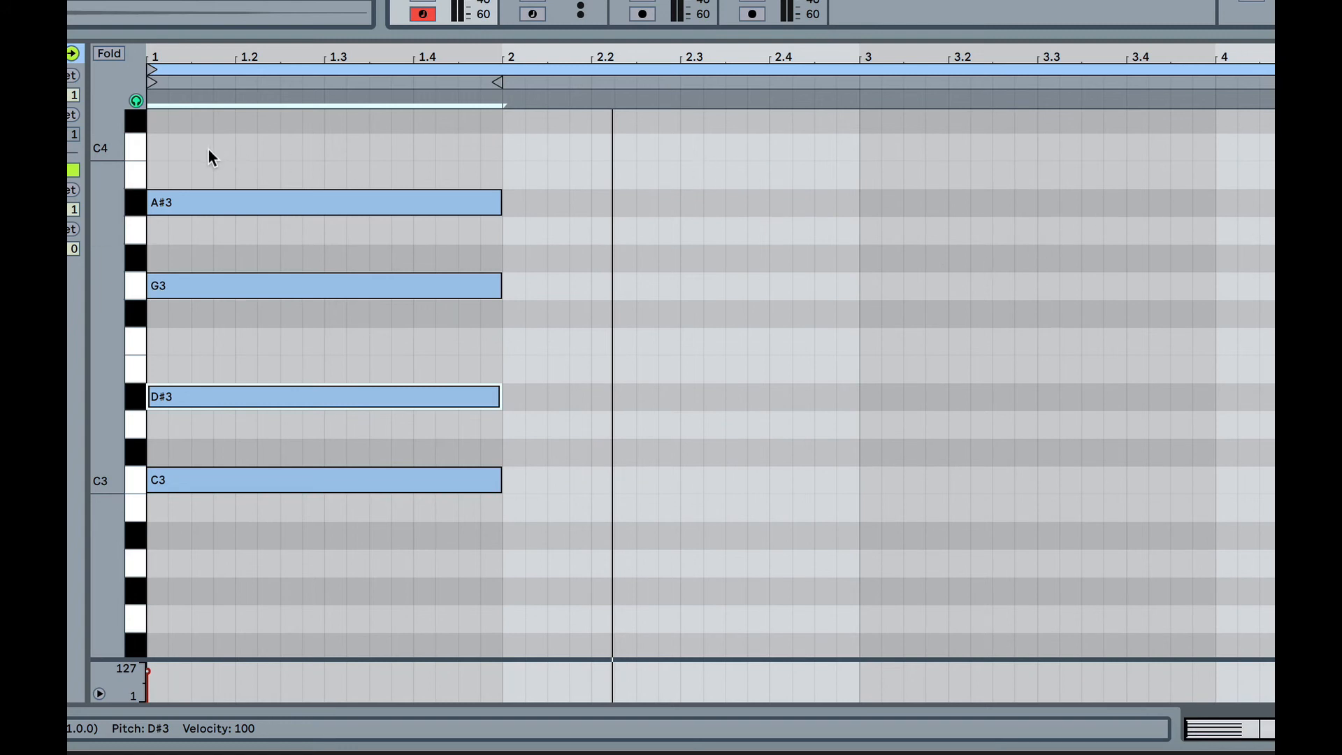
Copy the four-note chord from bar 1 into bars 2, 3 and 4
drag(209, 149, 267, 530)
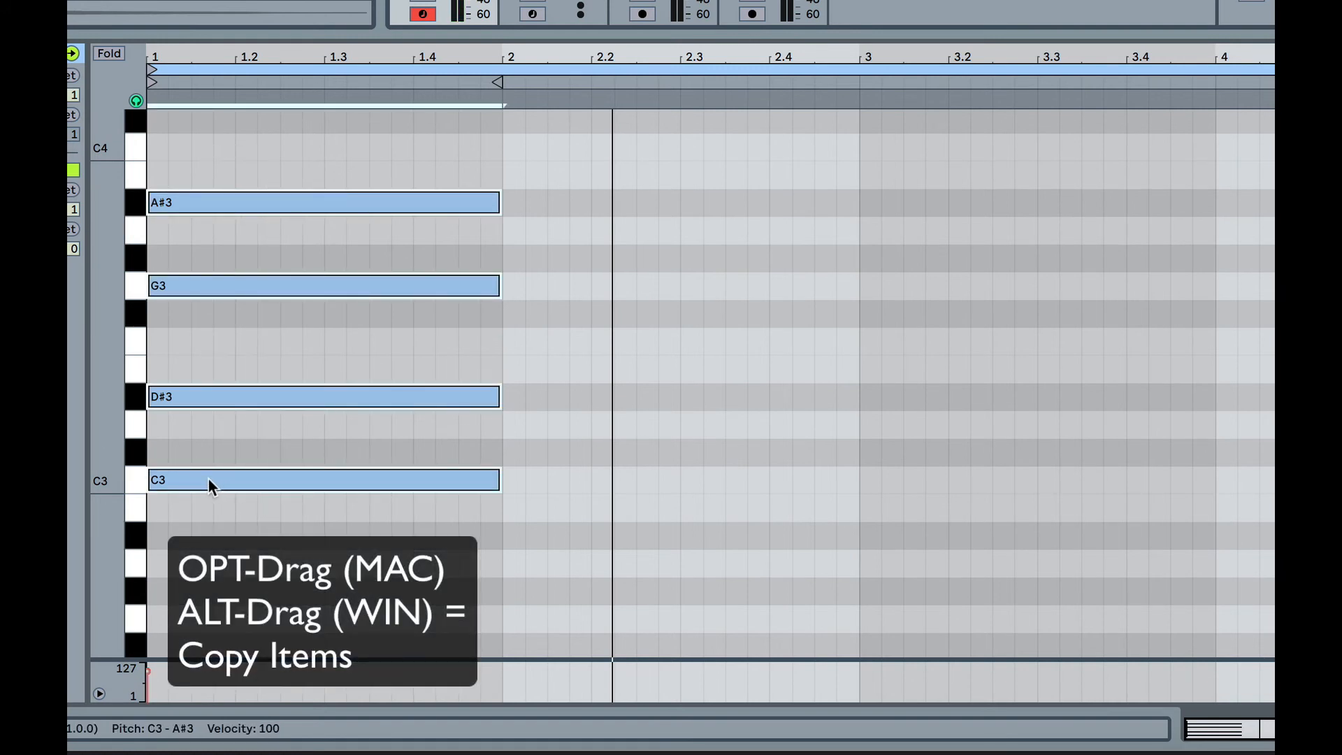
drag(208, 479, 935, 488)
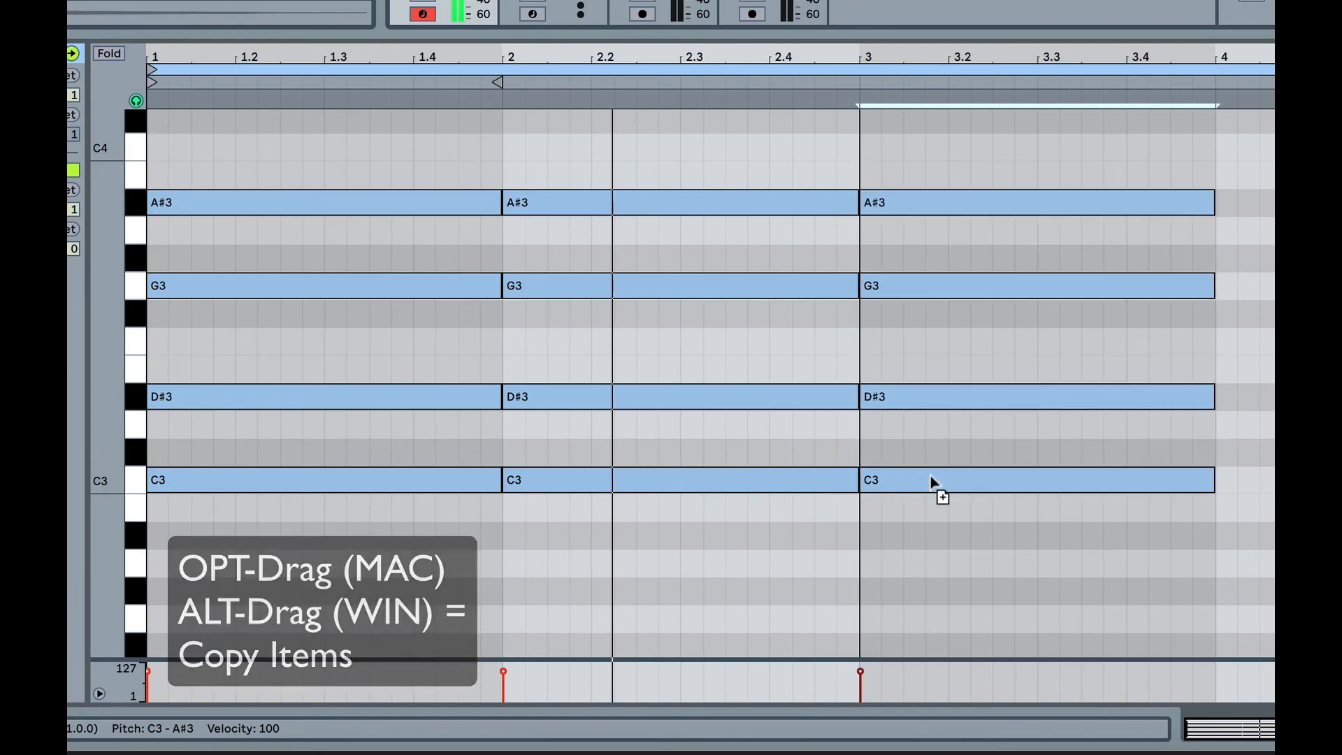
drag(827, 534, 1070, 538)
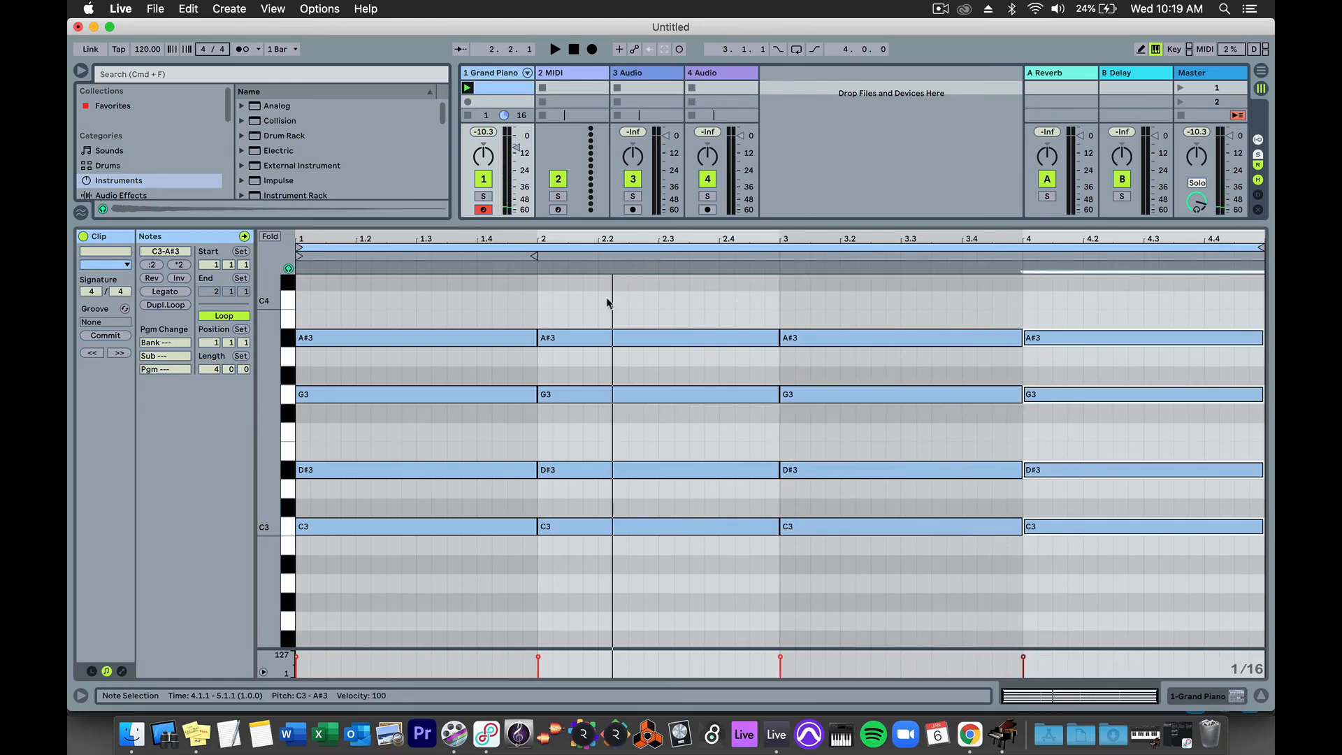
Transpose all four chord notes in bar 2 down two semitones so the chord starts on A#2
click(641, 304)
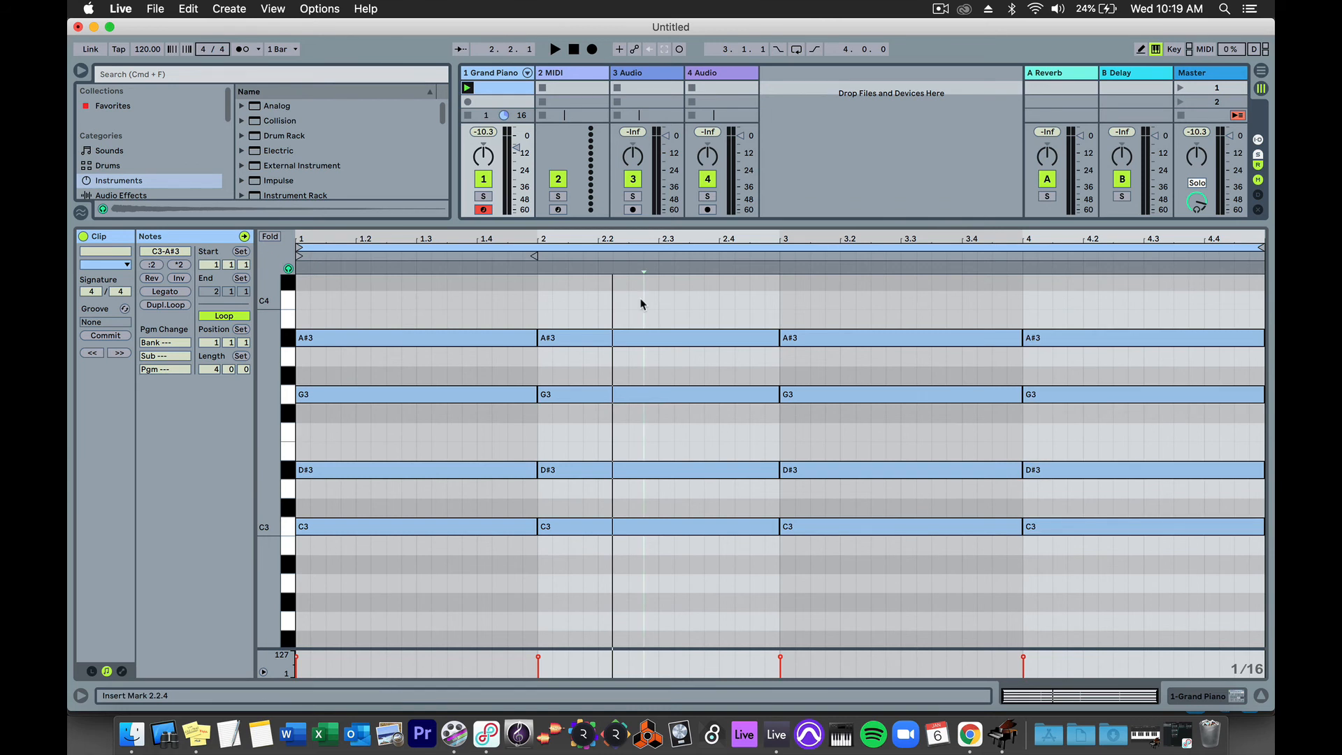
drag(641, 304, 658, 572)
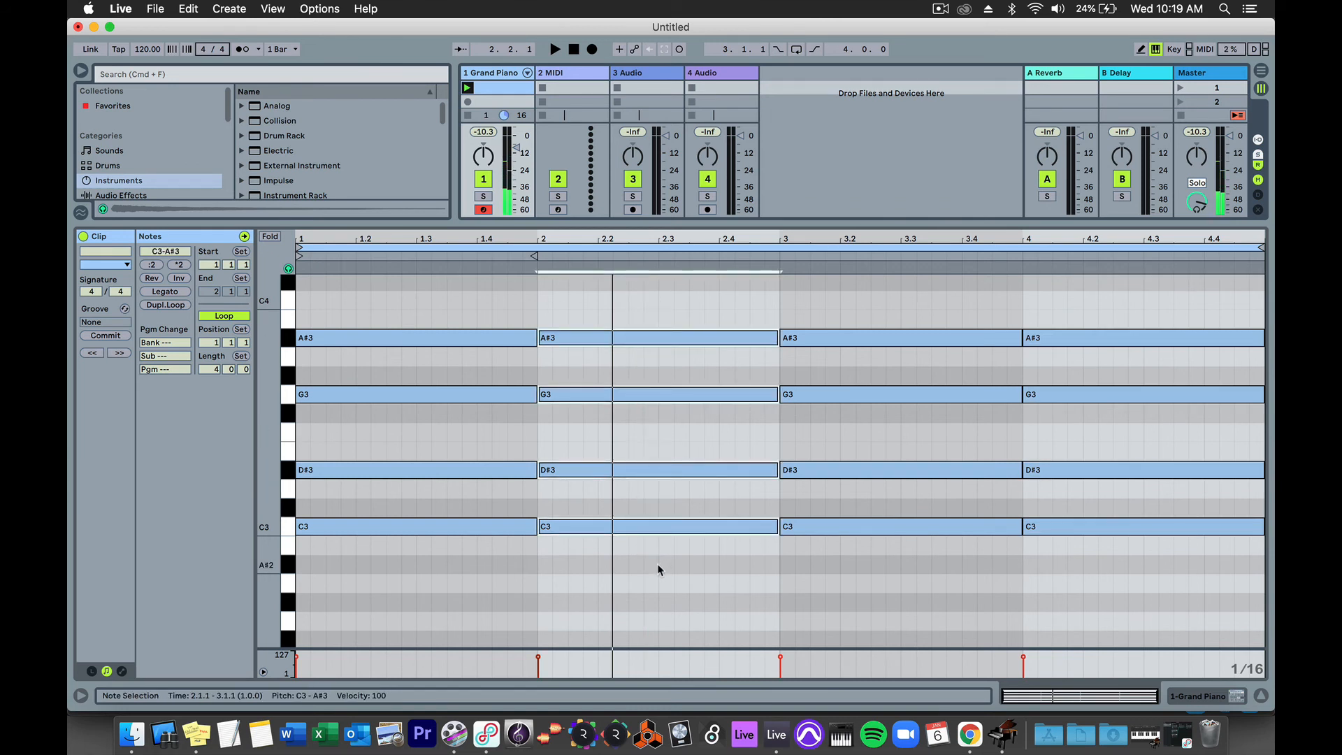
key(Down)
key(Down)
key(Down)
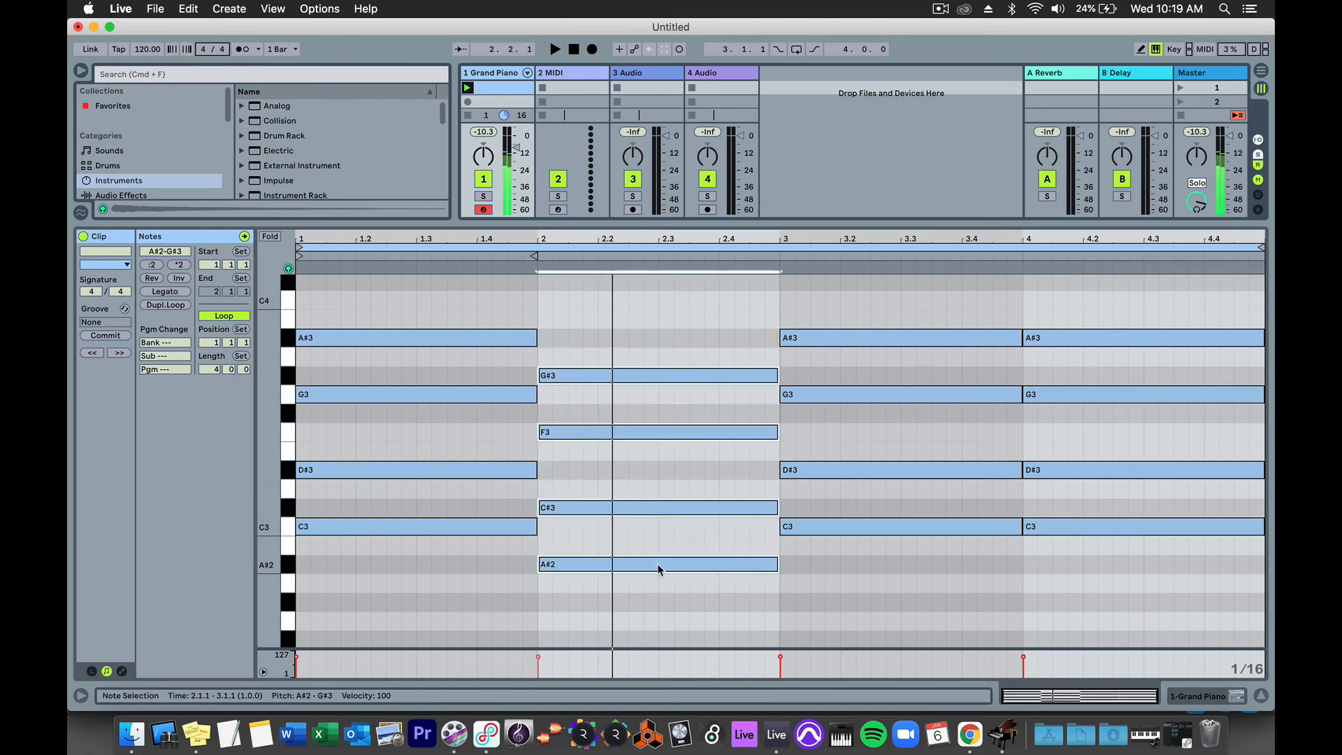
key(Up)
Transpose all four chord notes in bar 3 down five semitones so the chord starts on G2
click(824, 297)
drag(824, 297, 850, 561)
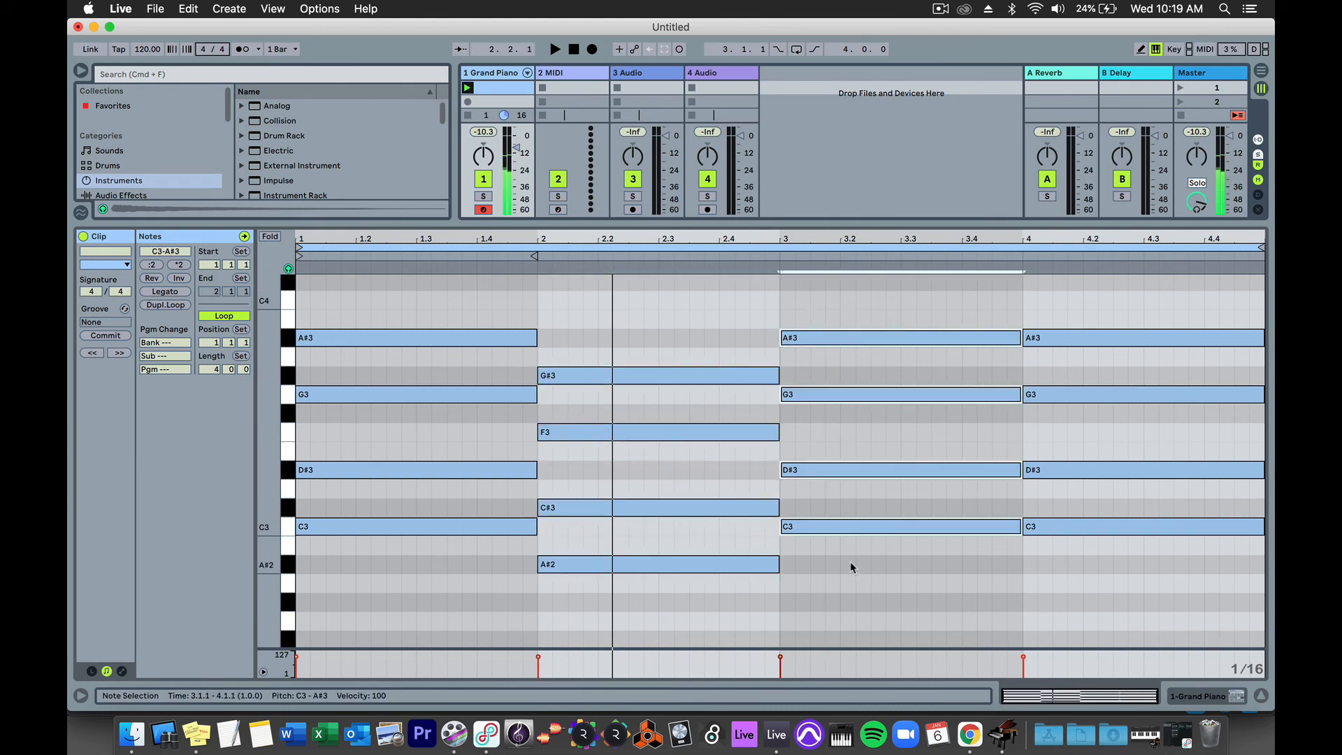
key(Down)
key(Down)
key(Down)
key(Down)
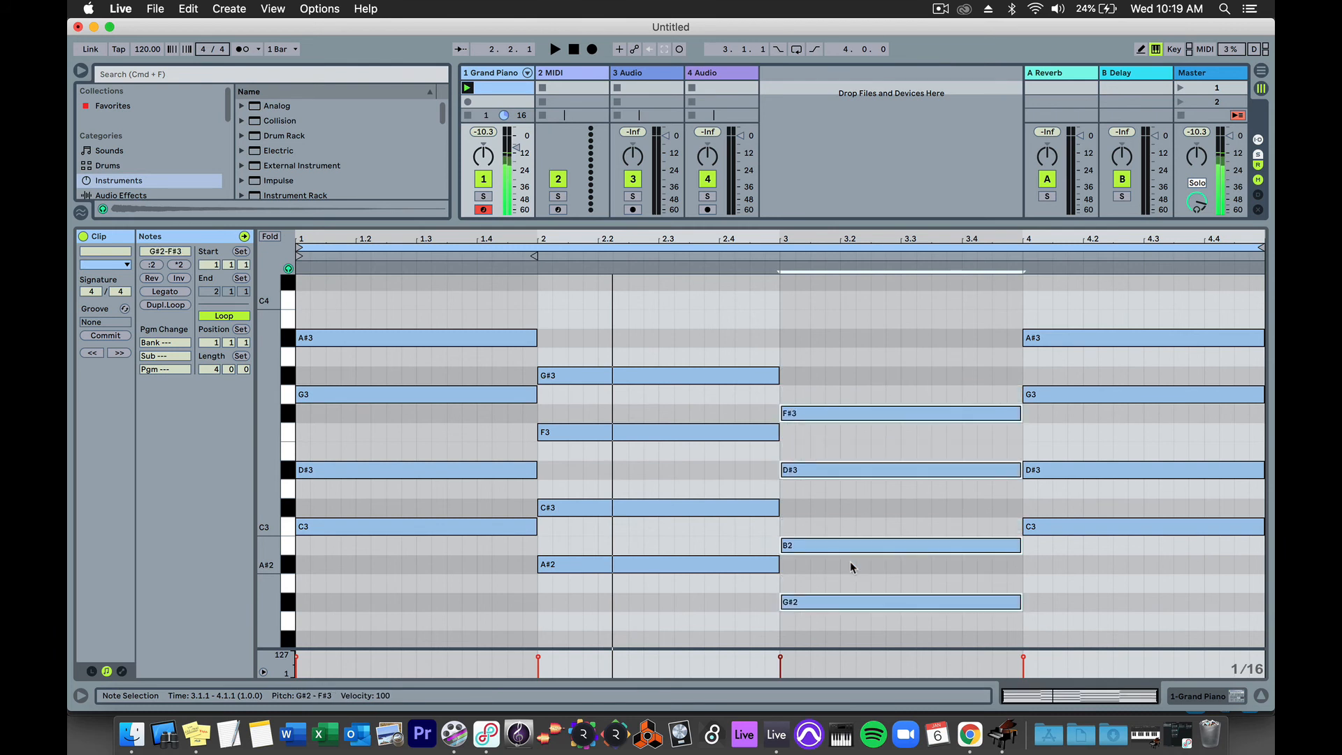
key(Down)
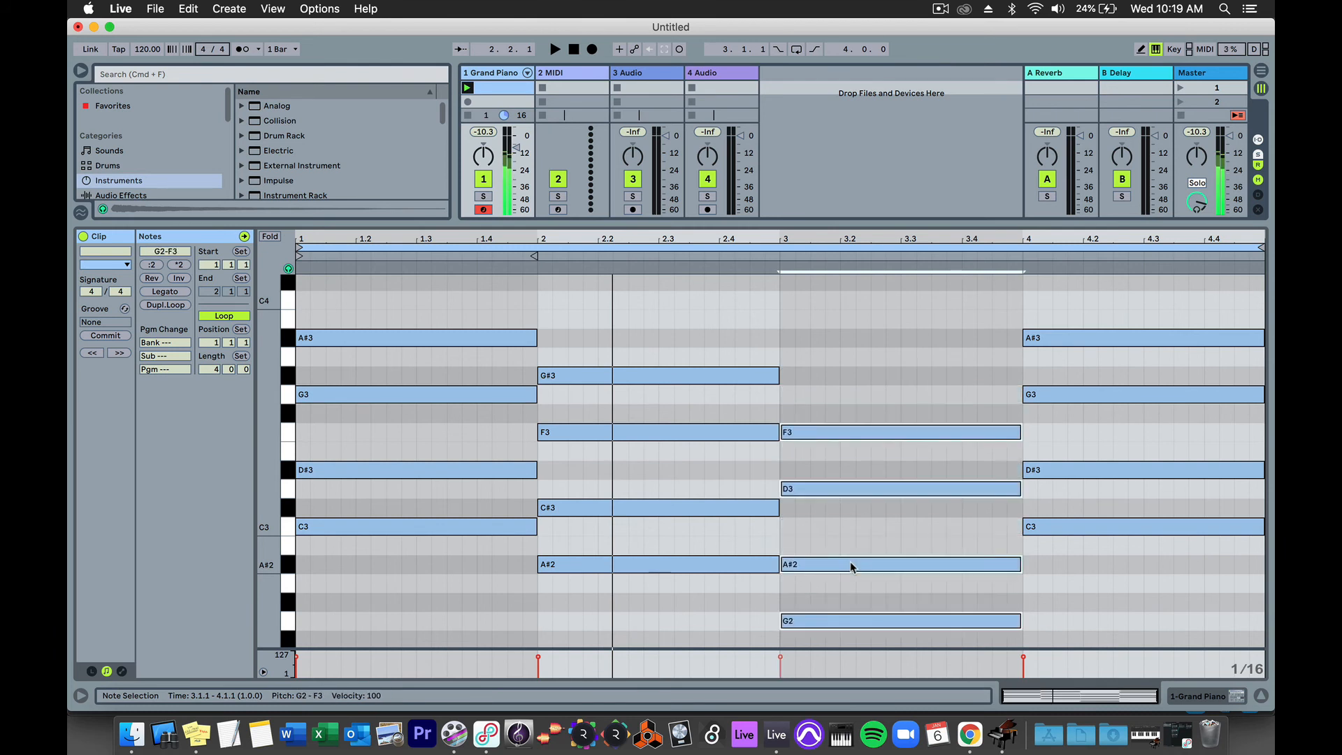
Transpose the bar 4 chord down four semitones so it starts on G#2, and play the four-bar progression
click(1063, 301)
drag(1061, 283, 1084, 598)
key(Down)
key(Down)
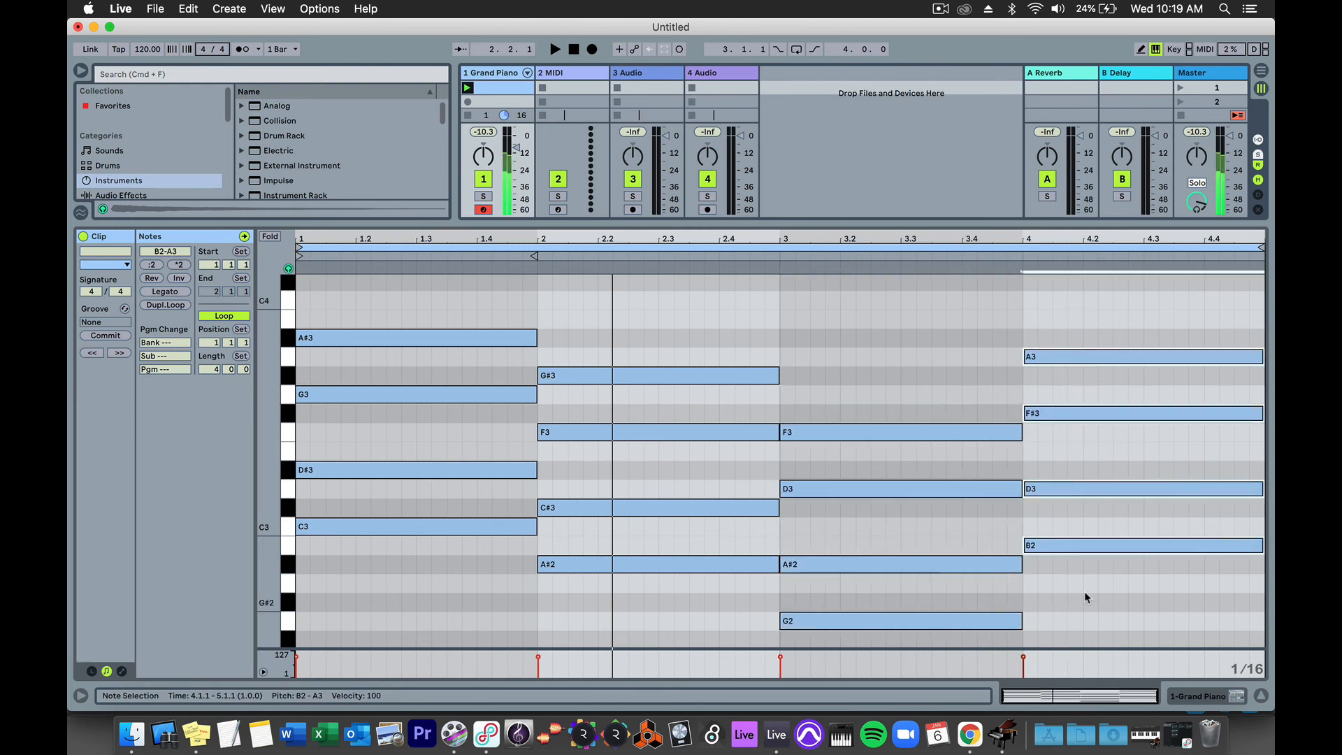
key(Down)
key(Down)
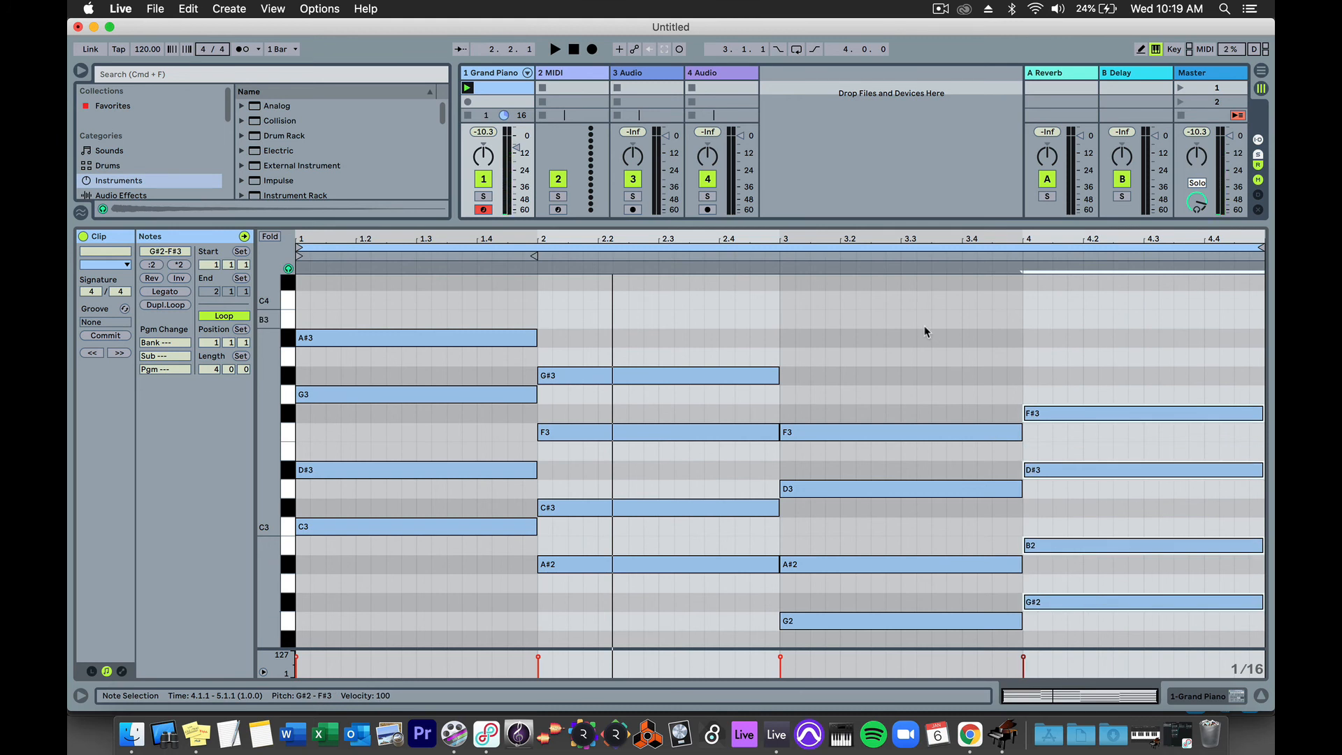
key(space)
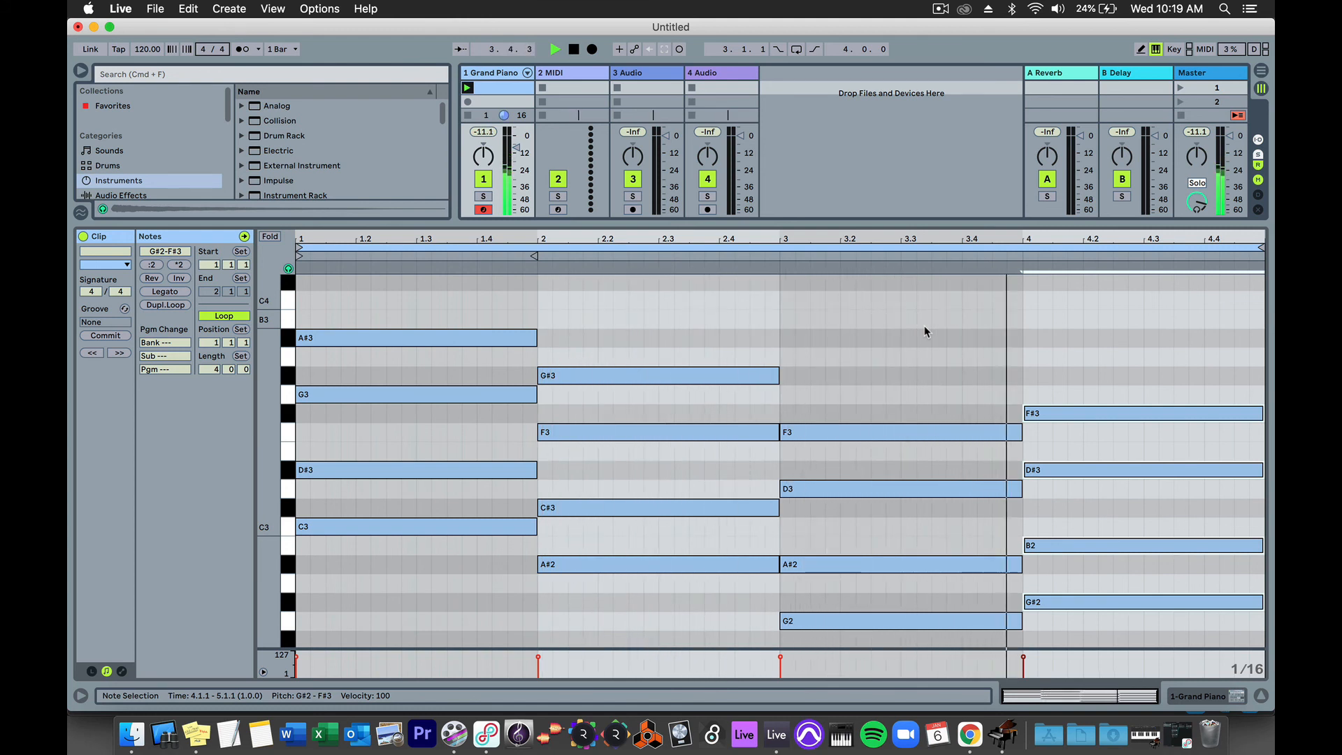
key(space)
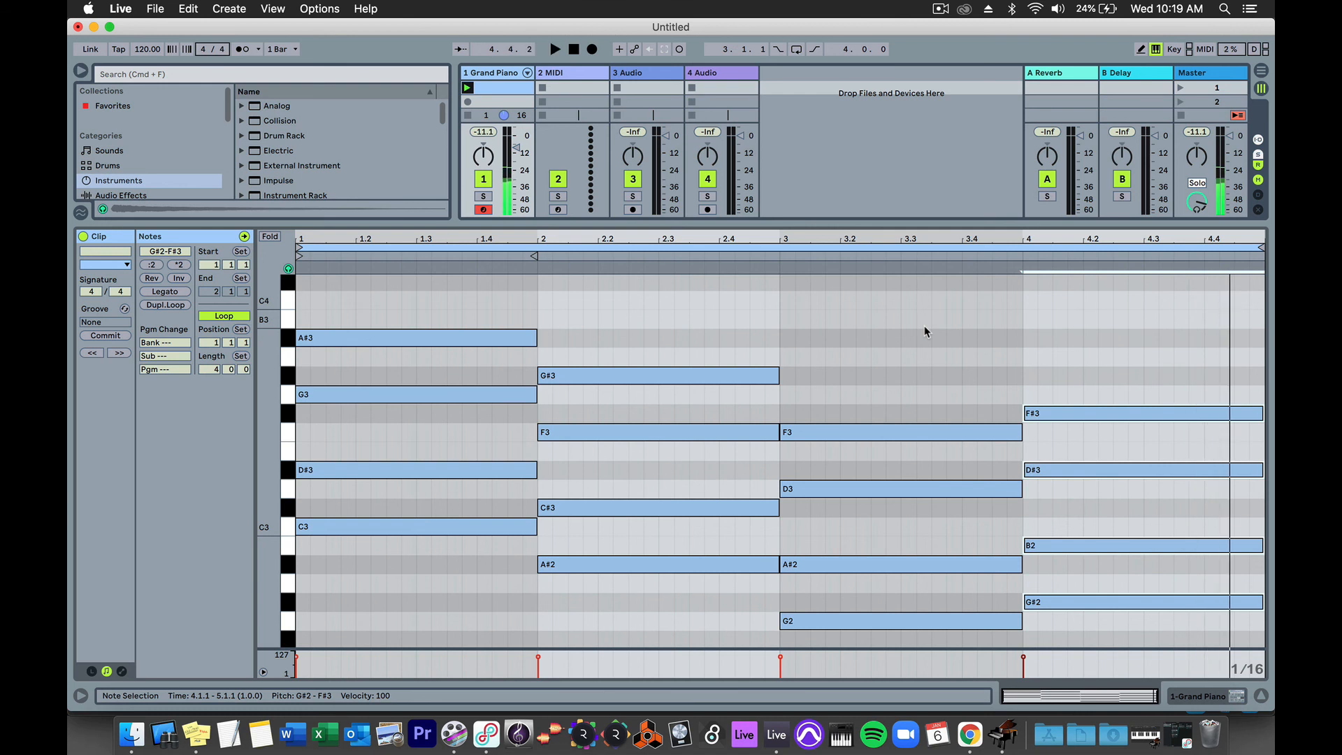